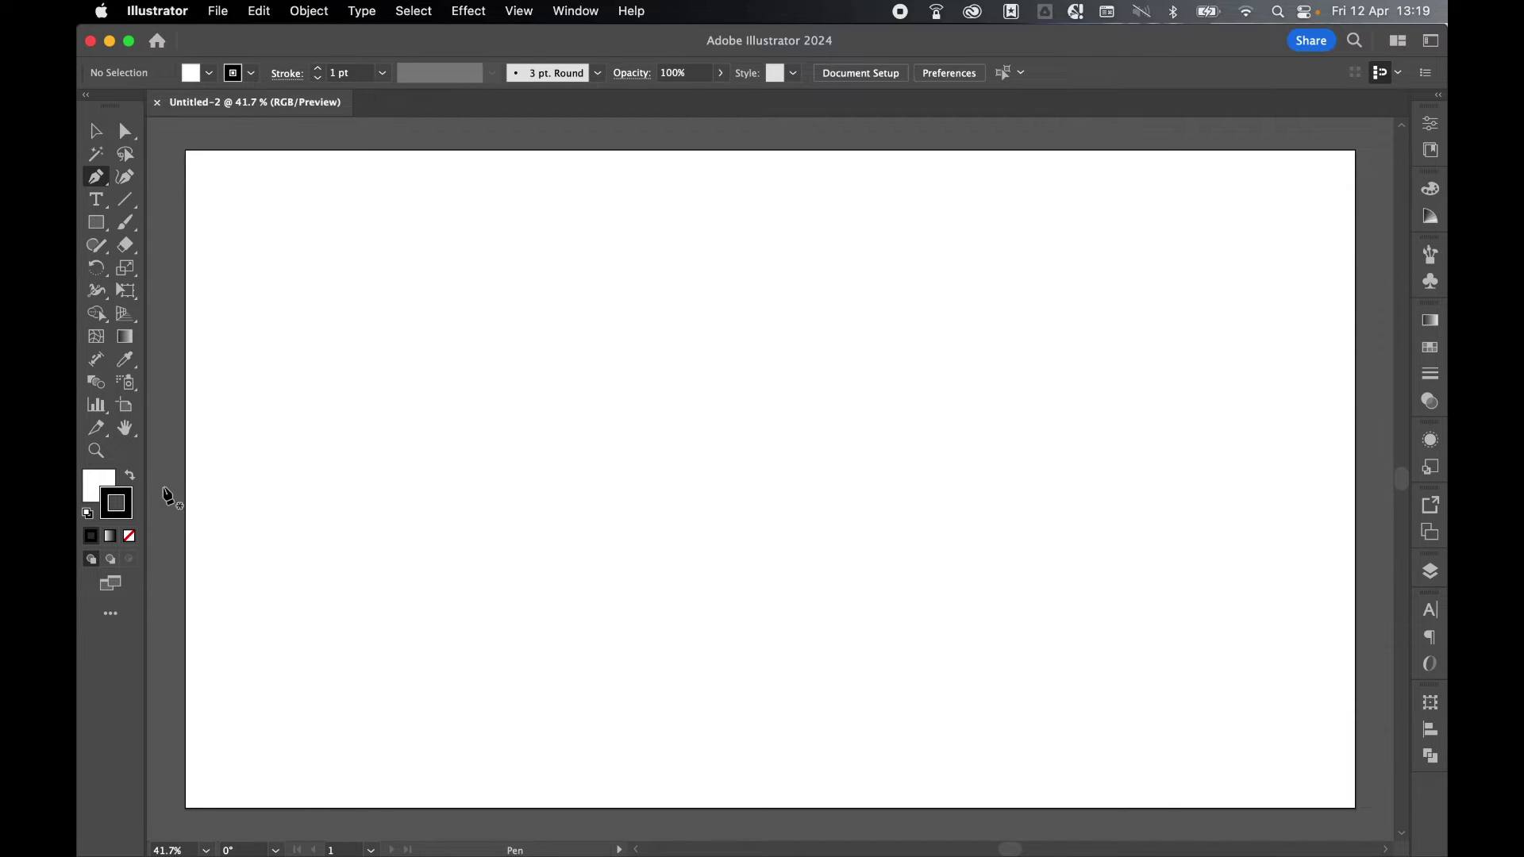
Step: Set the fill colour to yellow-green CCFF33 in the Color Picker
click(102, 478)
double_click(103, 478)
click(970, 301)
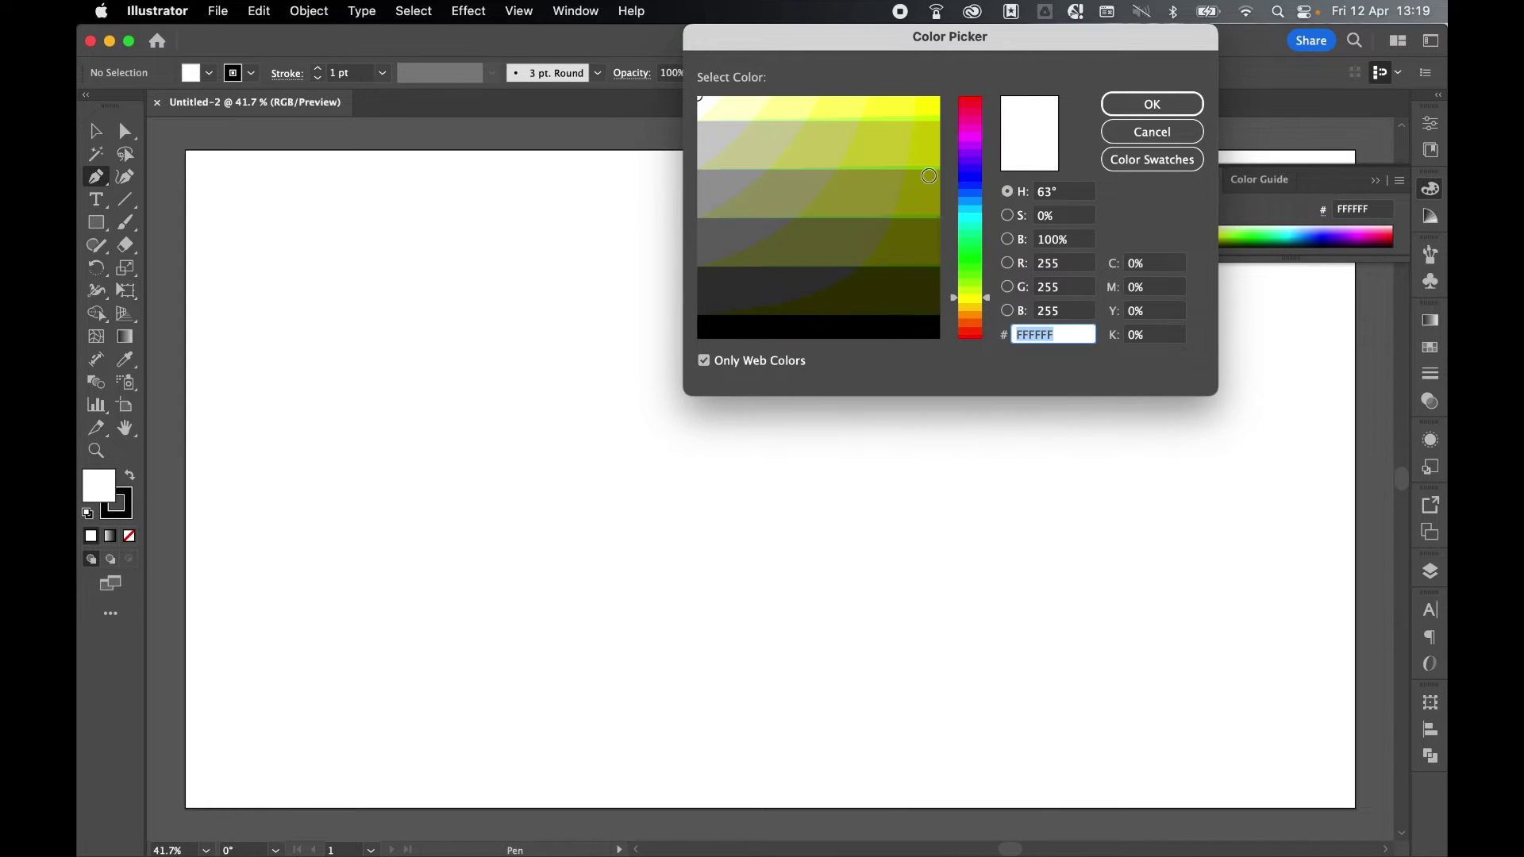
click(910, 117)
click(1152, 104)
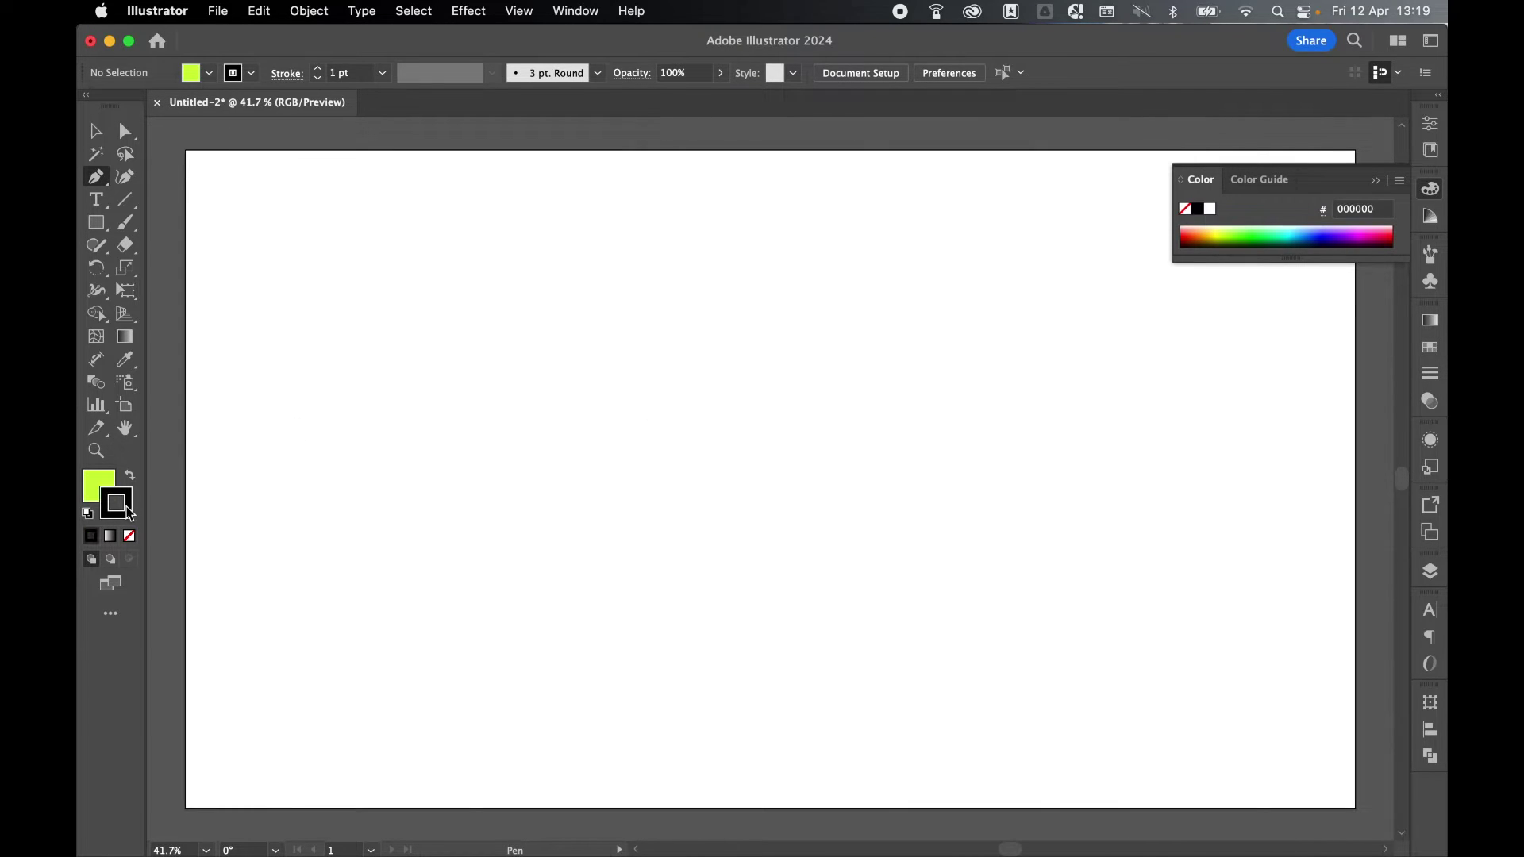
click(93, 479)
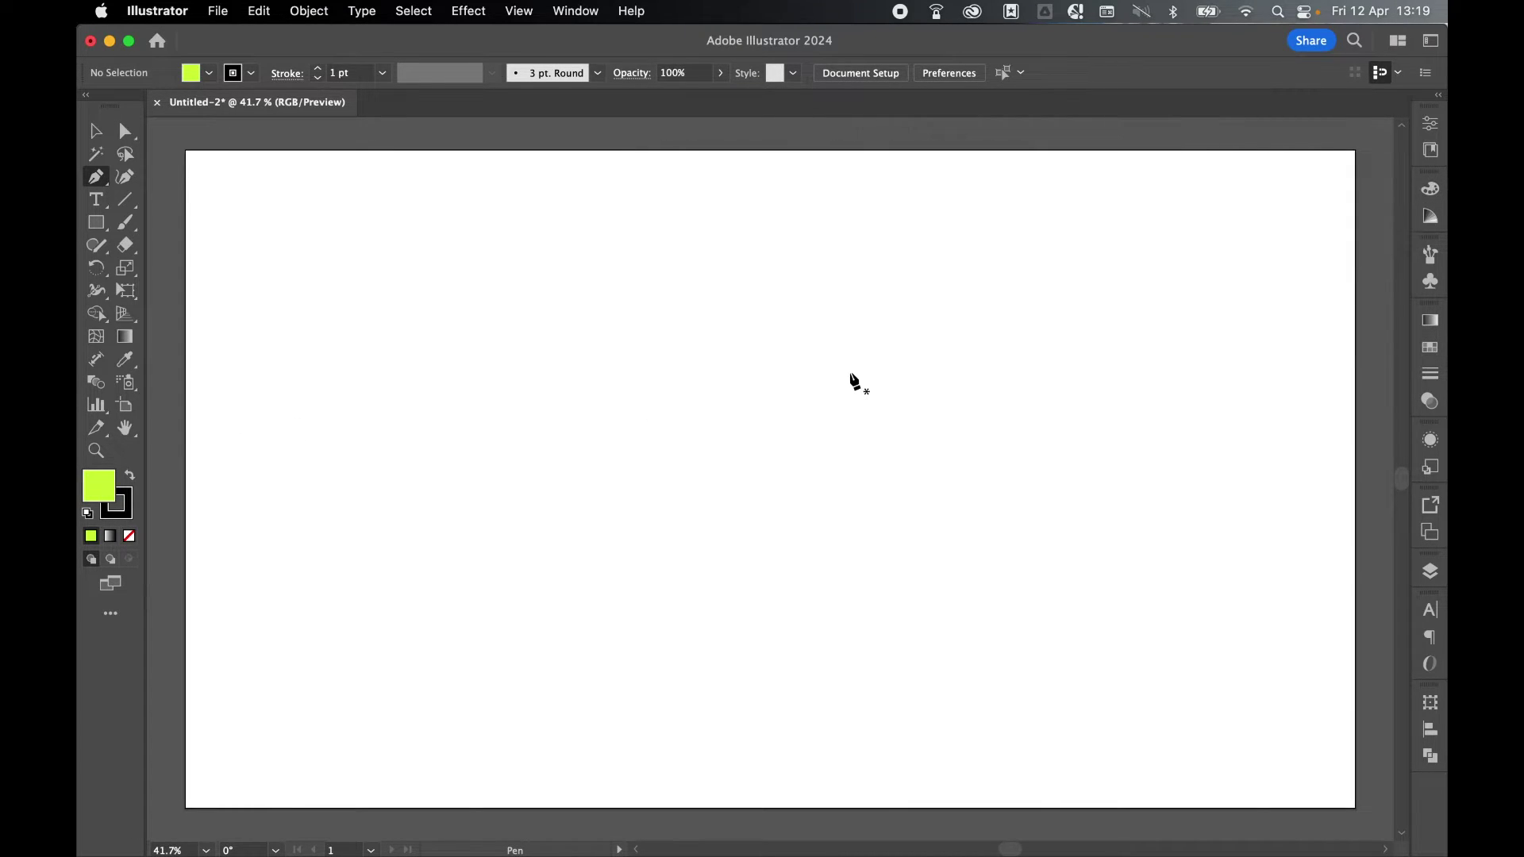
Step: Draw a large circle near the artboard centre with a smaller circle inside it
drag(96, 223, 164, 266)
mouse_move(770, 484)
mouse_down()
mouse_move(1003, 286)
mouse_move(990, 296)
mouse_up()
drag(786, 435, 898, 346)
Step: Give both circles centre-aligned 40 pt strokes, then nudge the inner circle up and left
key(v)
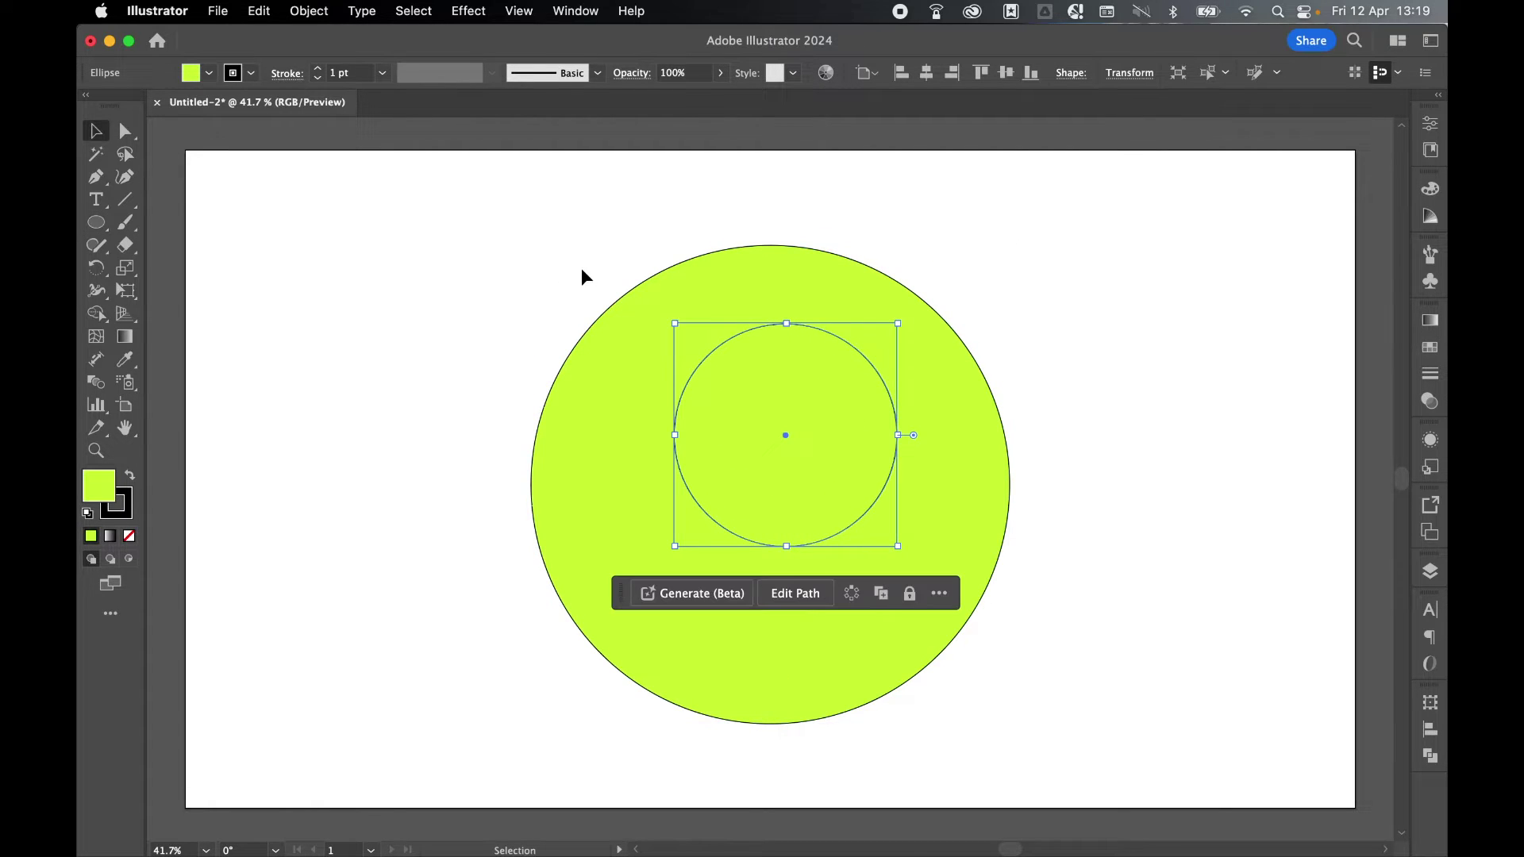
drag(525, 255, 833, 474)
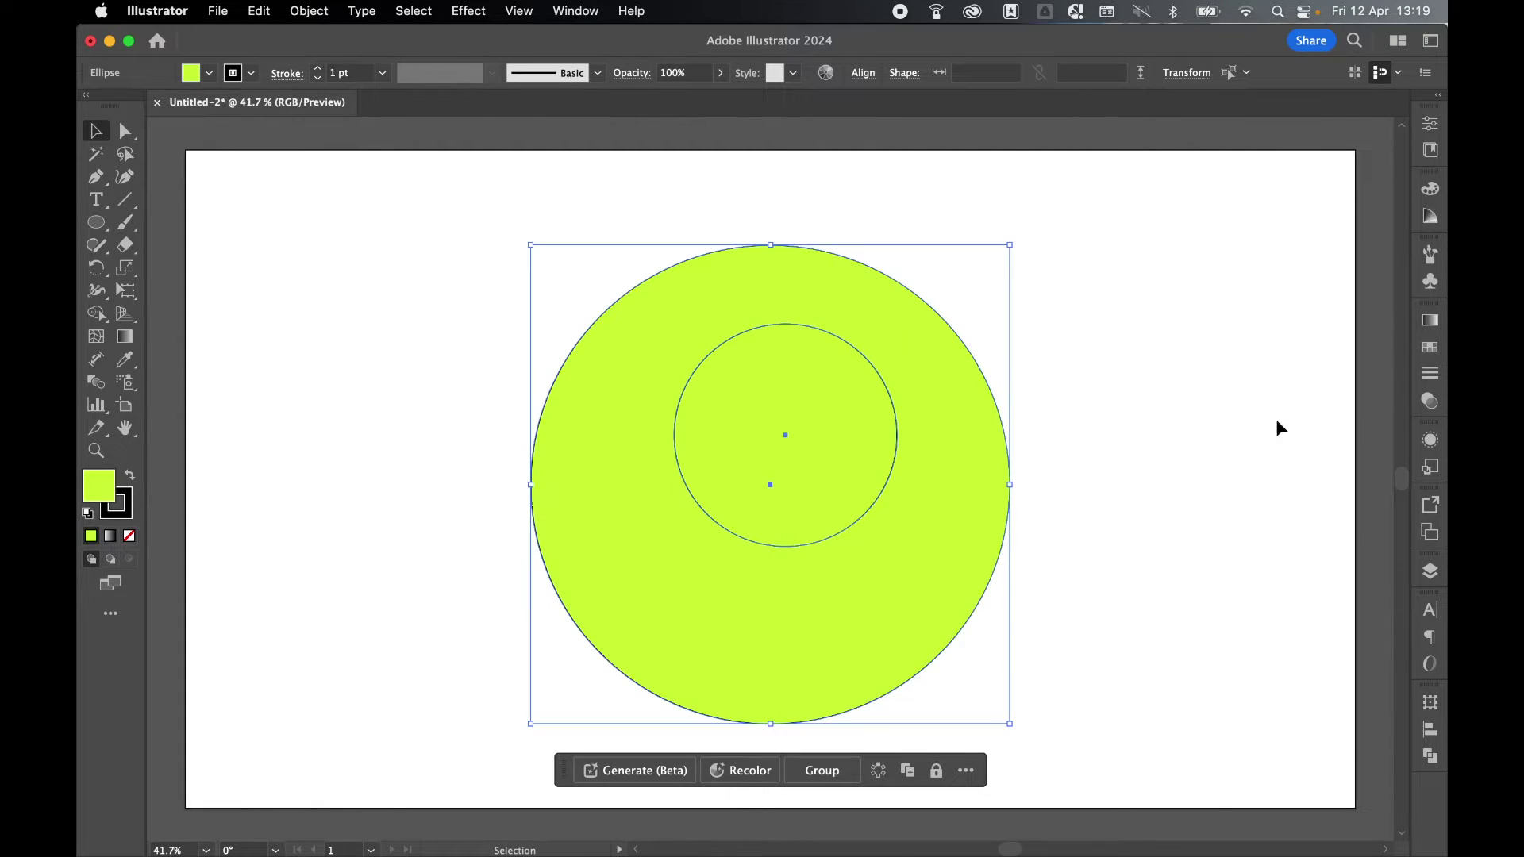
click(1430, 374)
click(1259, 337)
click(1258, 337)
click(1259, 337)
click(1259, 337)
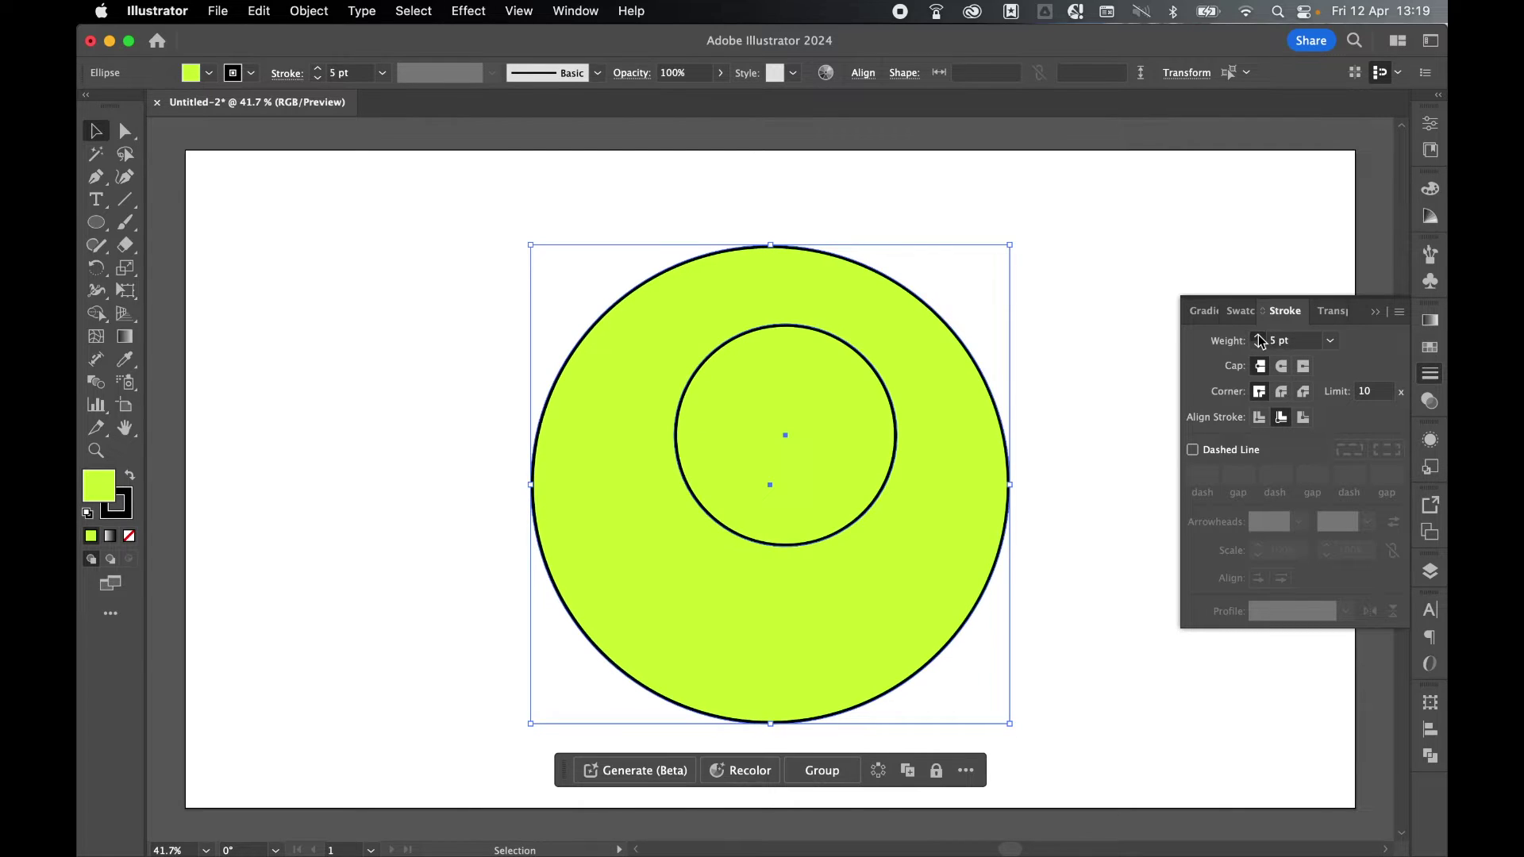
click(1259, 336)
click(1259, 337)
click(1259, 337)
click(1259, 336)
click(1259, 337)
click(1259, 337)
click(1259, 337)
click(1258, 336)
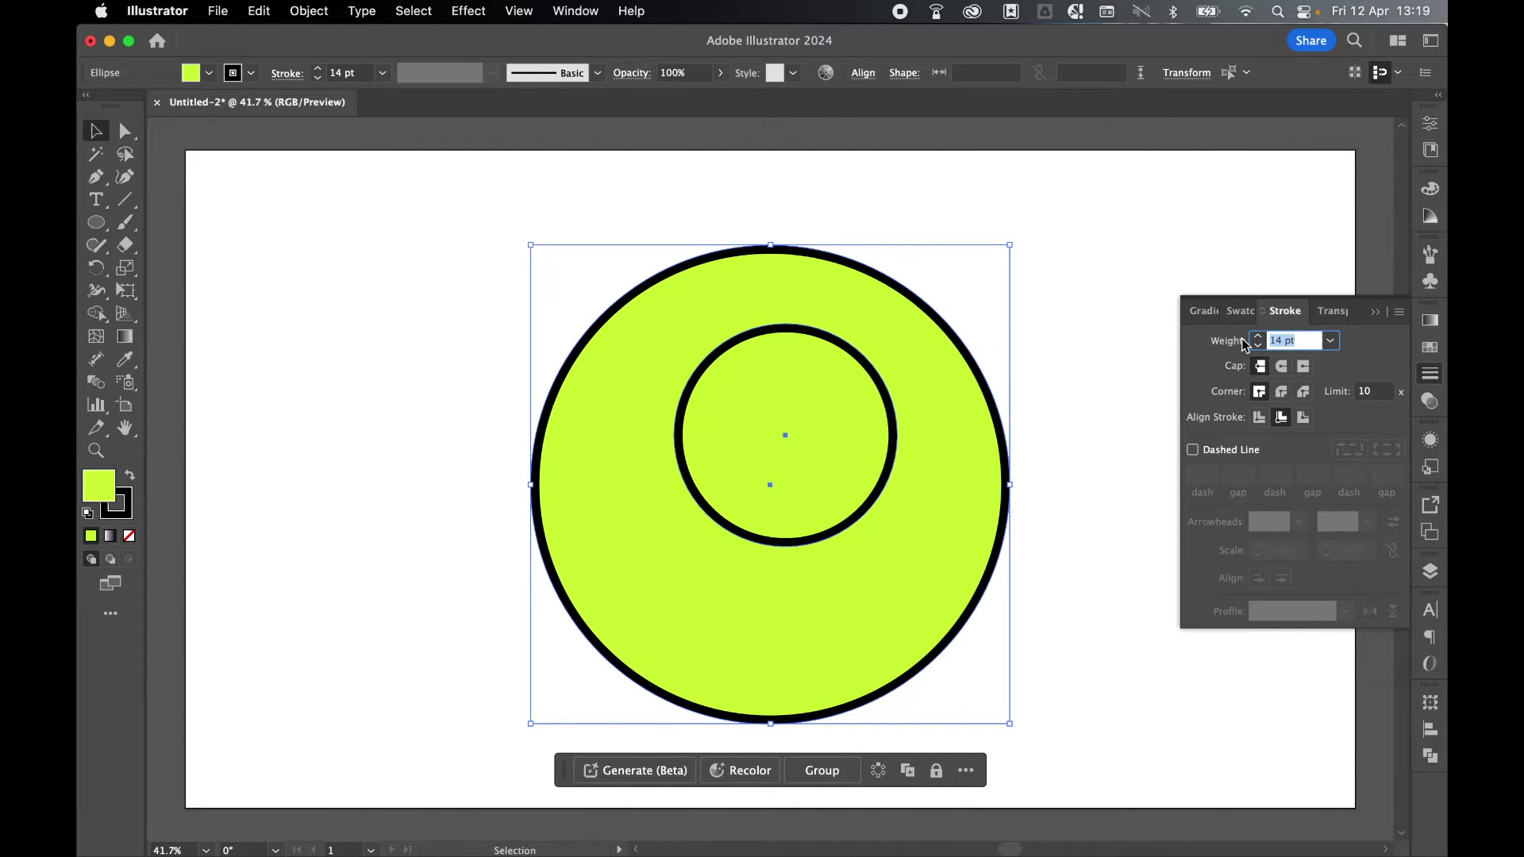
text(40)
key(Return)
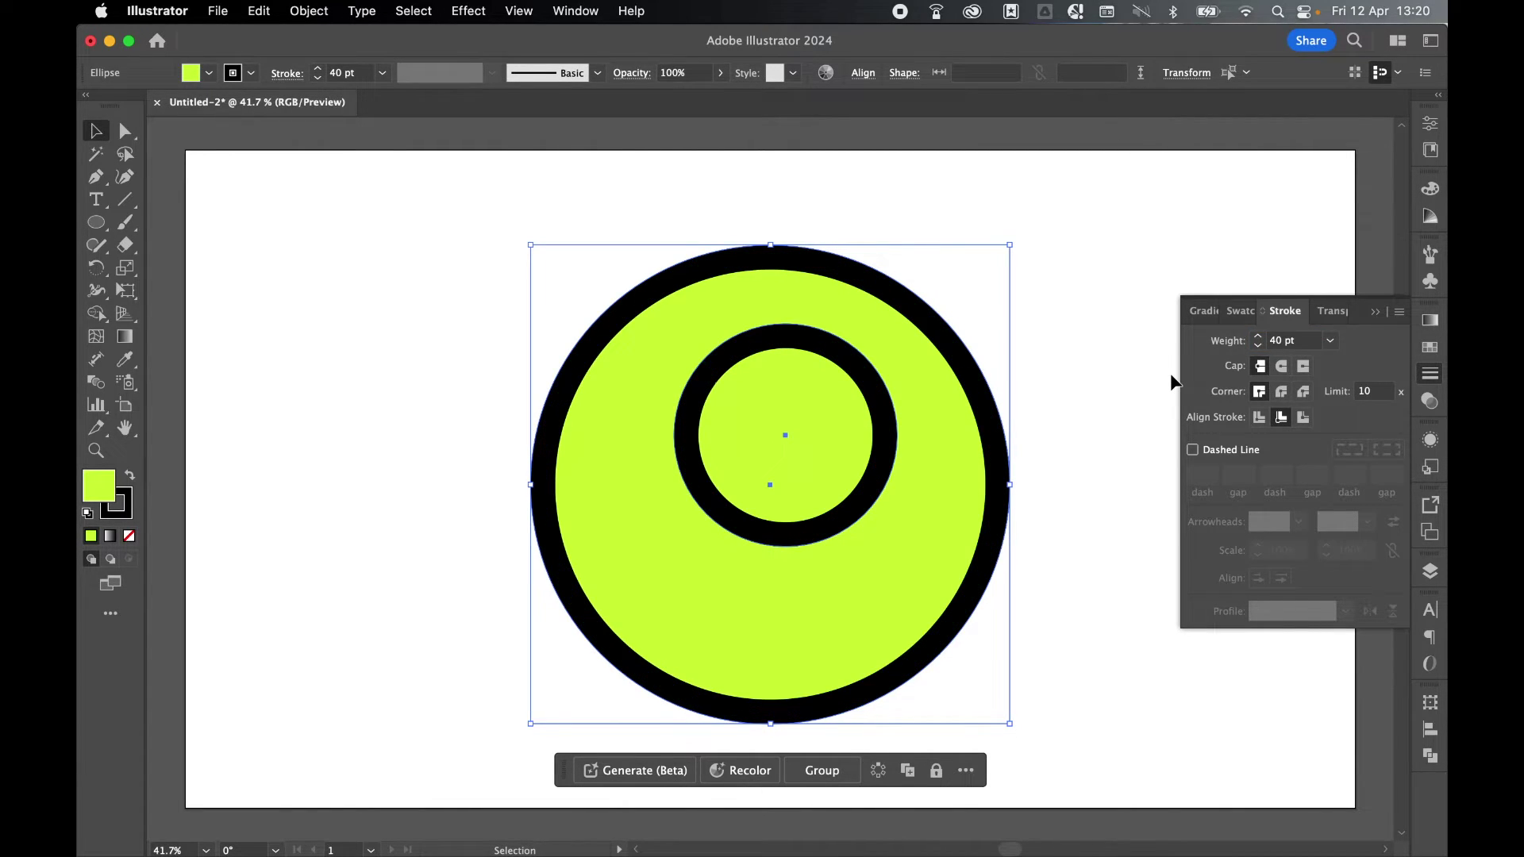
click(1258, 423)
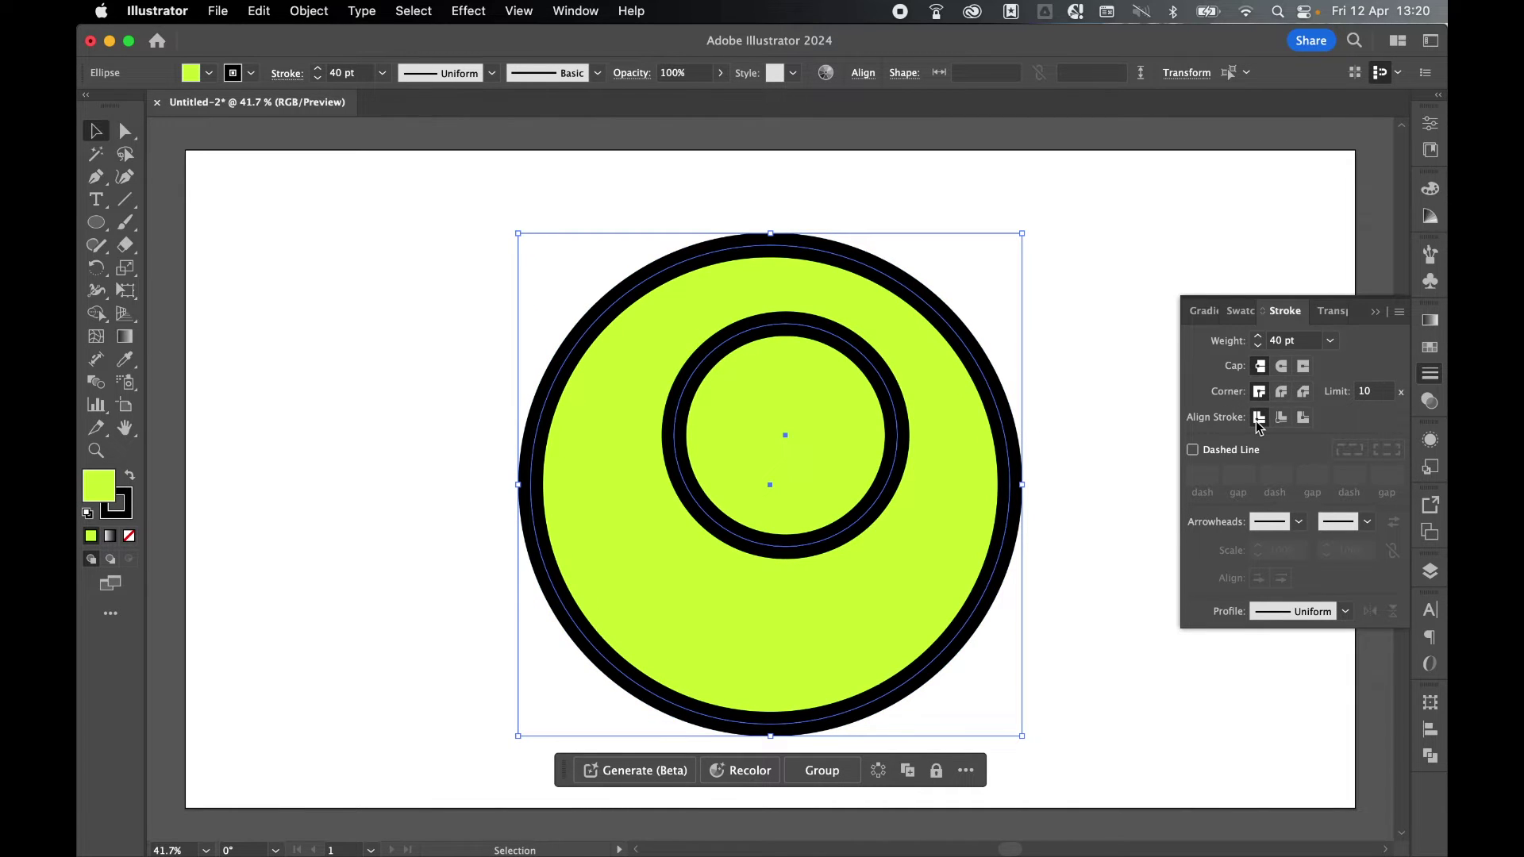
click(1430, 373)
click(1156, 311)
mouse_move(754, 437)
mouse_down()
mouse_move(719, 383)
mouse_move(689, 479)
mouse_move(705, 486)
mouse_up()
Step: Select both circles and group them
click(336, 209)
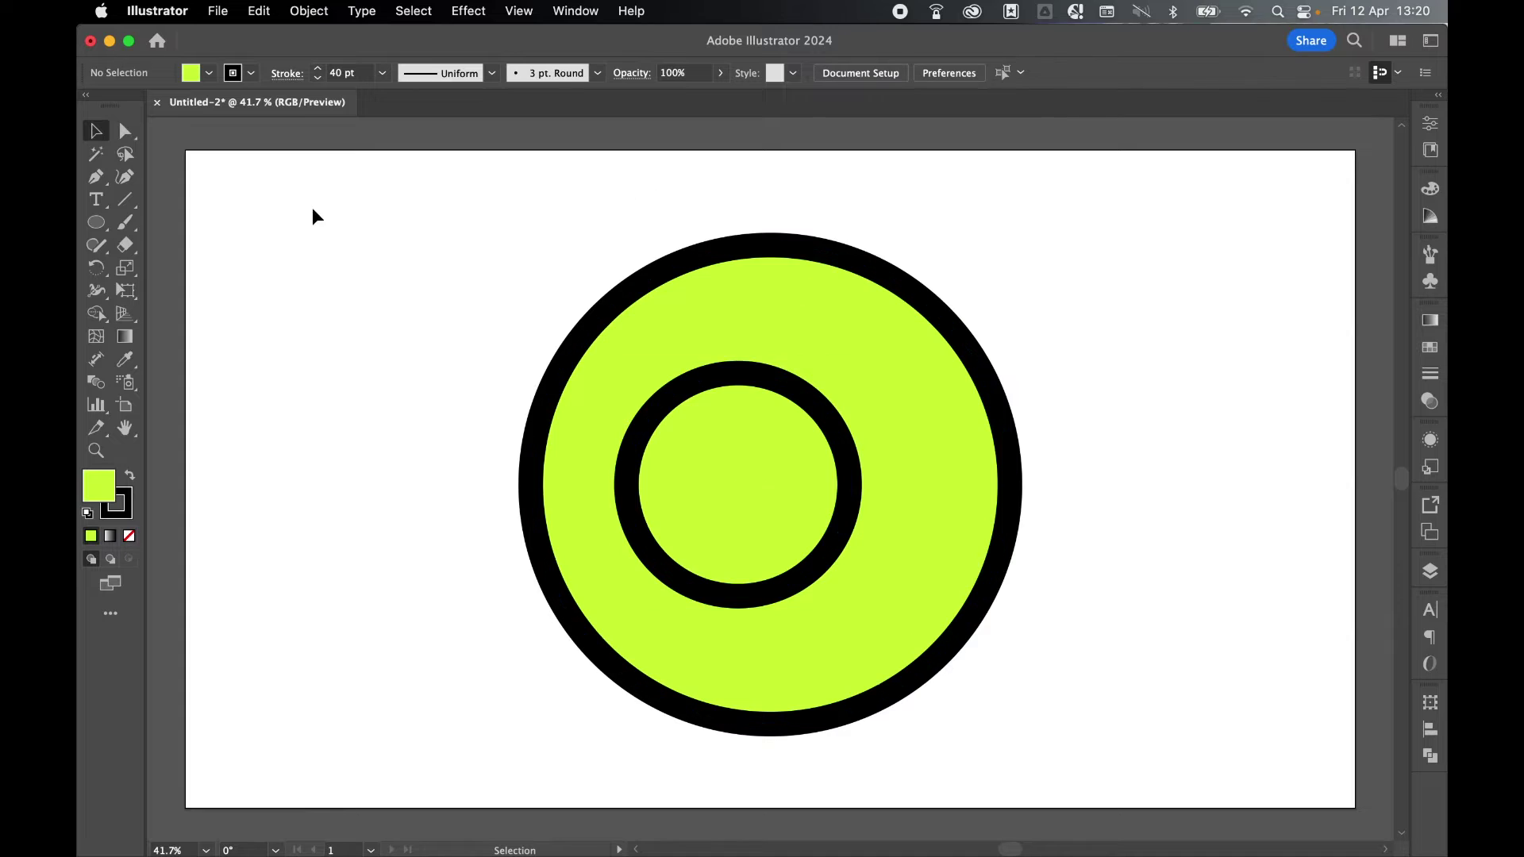
drag(526, 254, 813, 479)
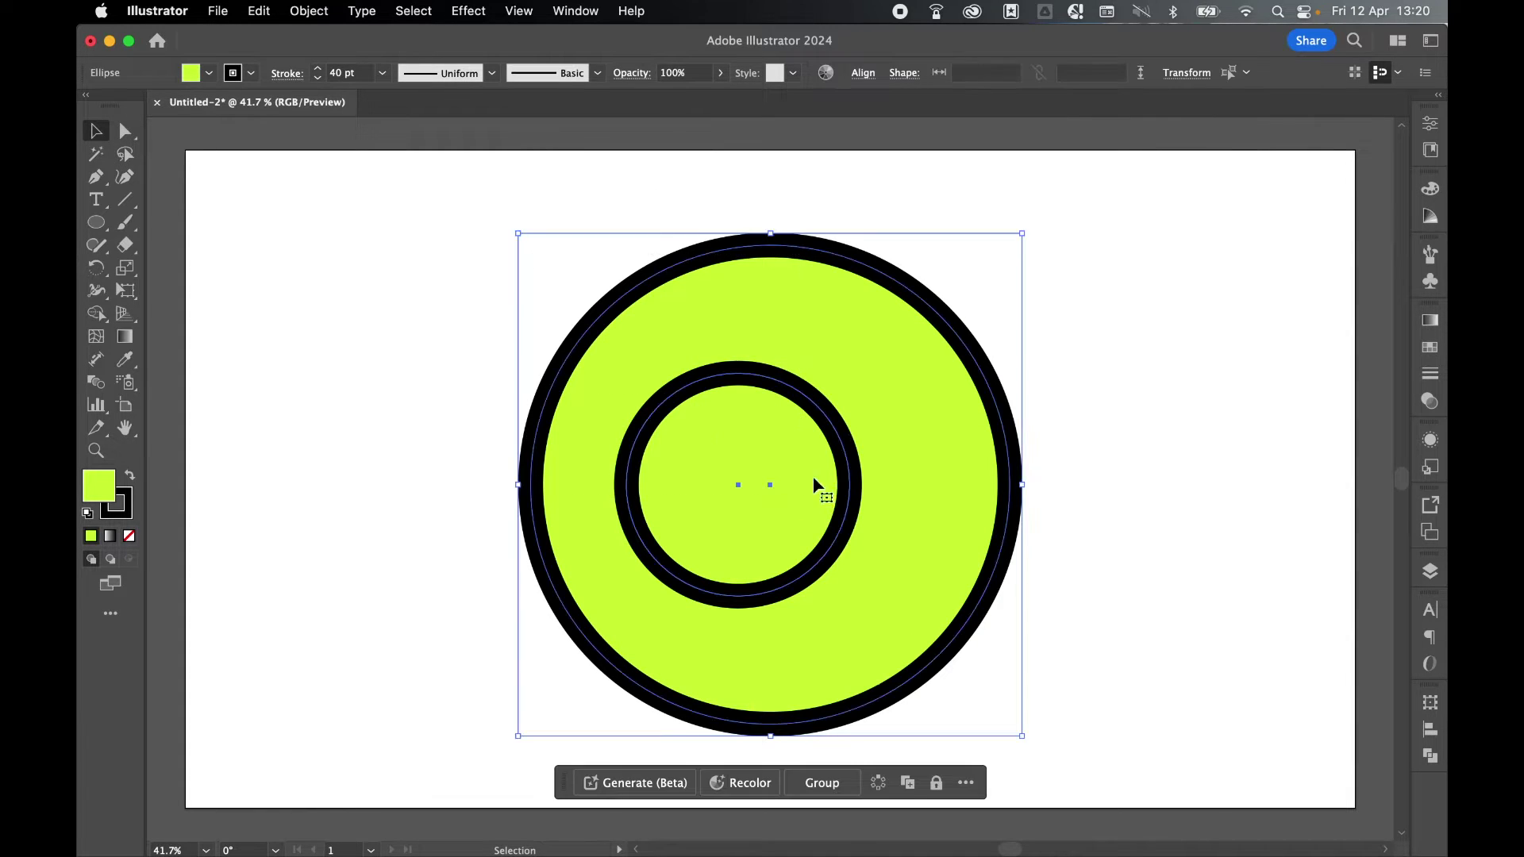
right_click(889, 366)
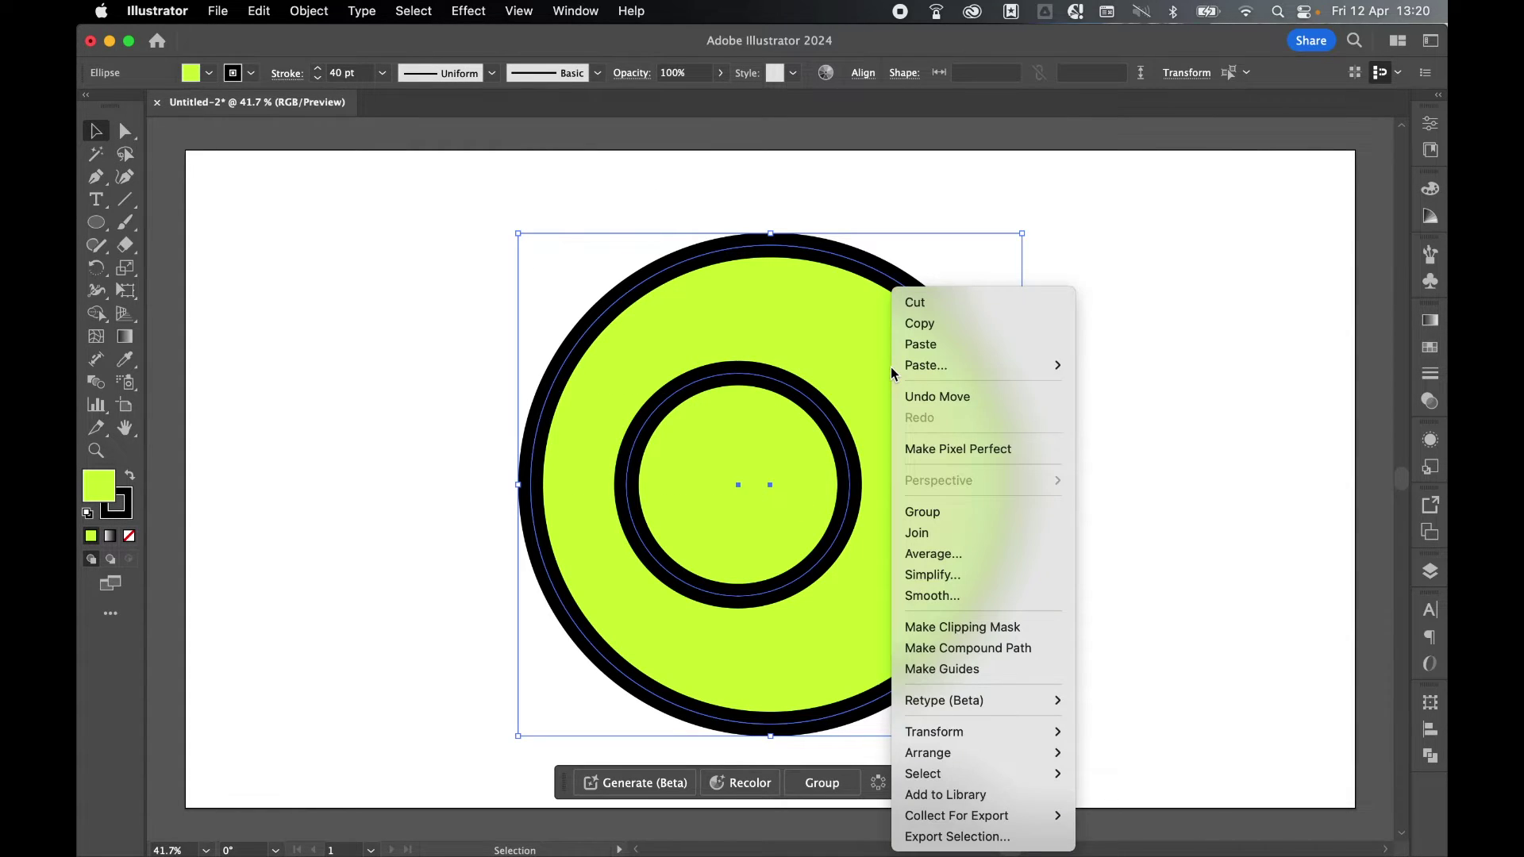
click(964, 514)
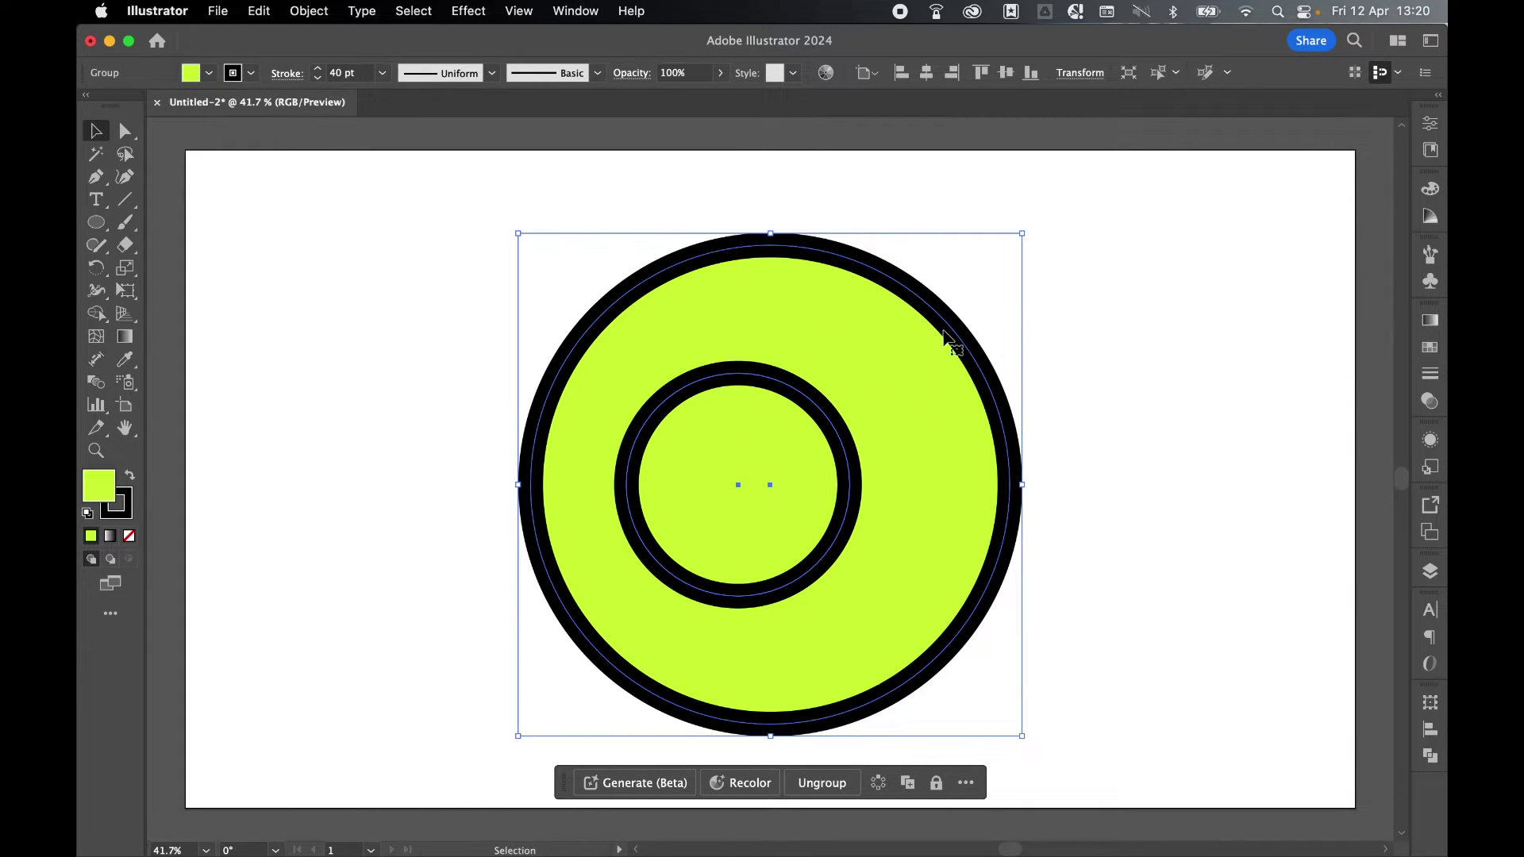
Step: Turn on Knockout Group in the group's opacity settings
click(1428, 443)
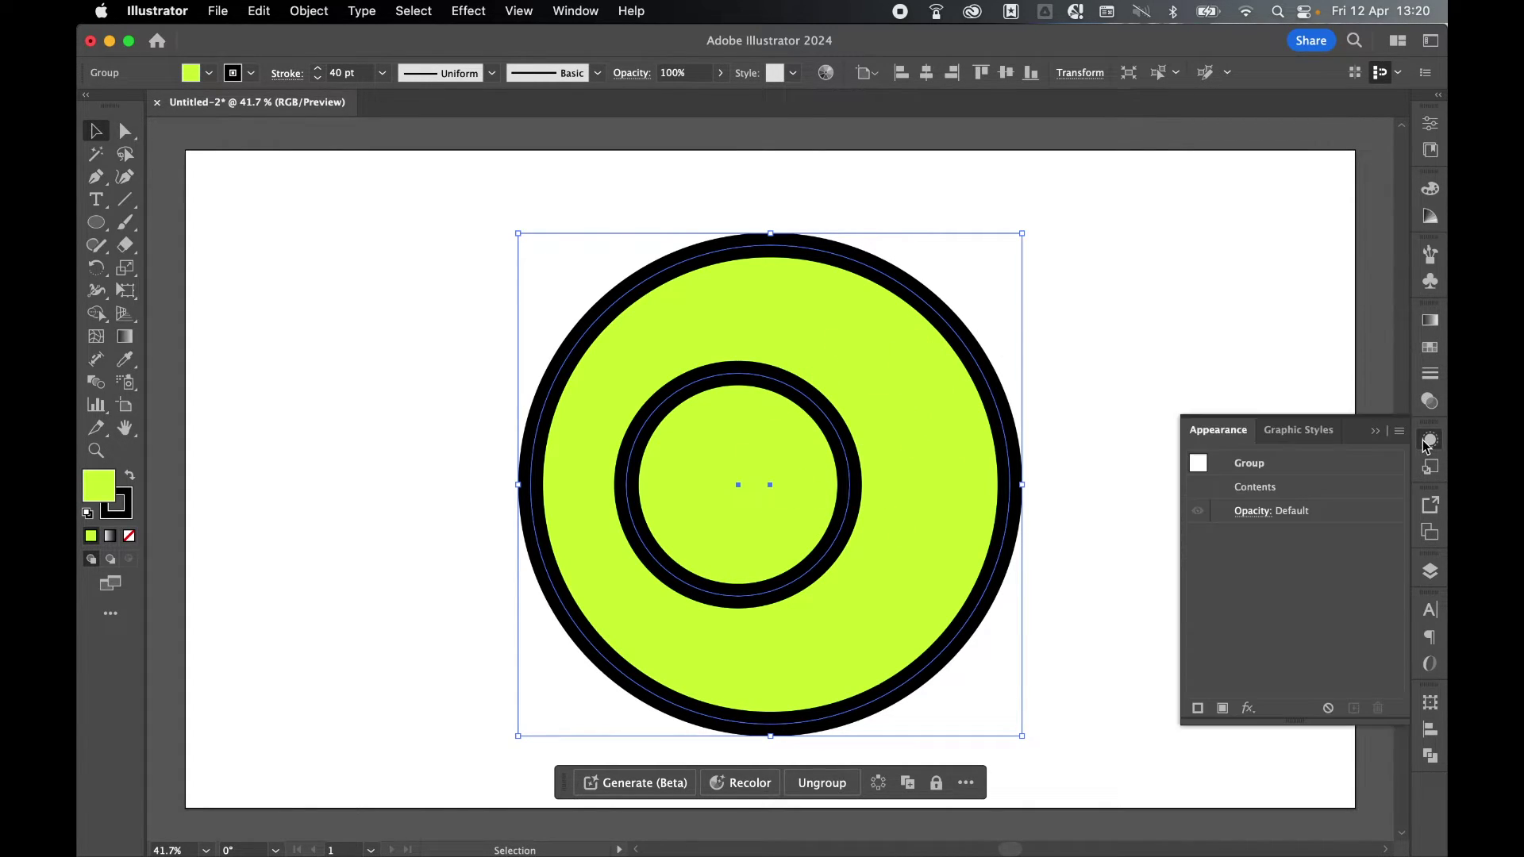
click(579, 10)
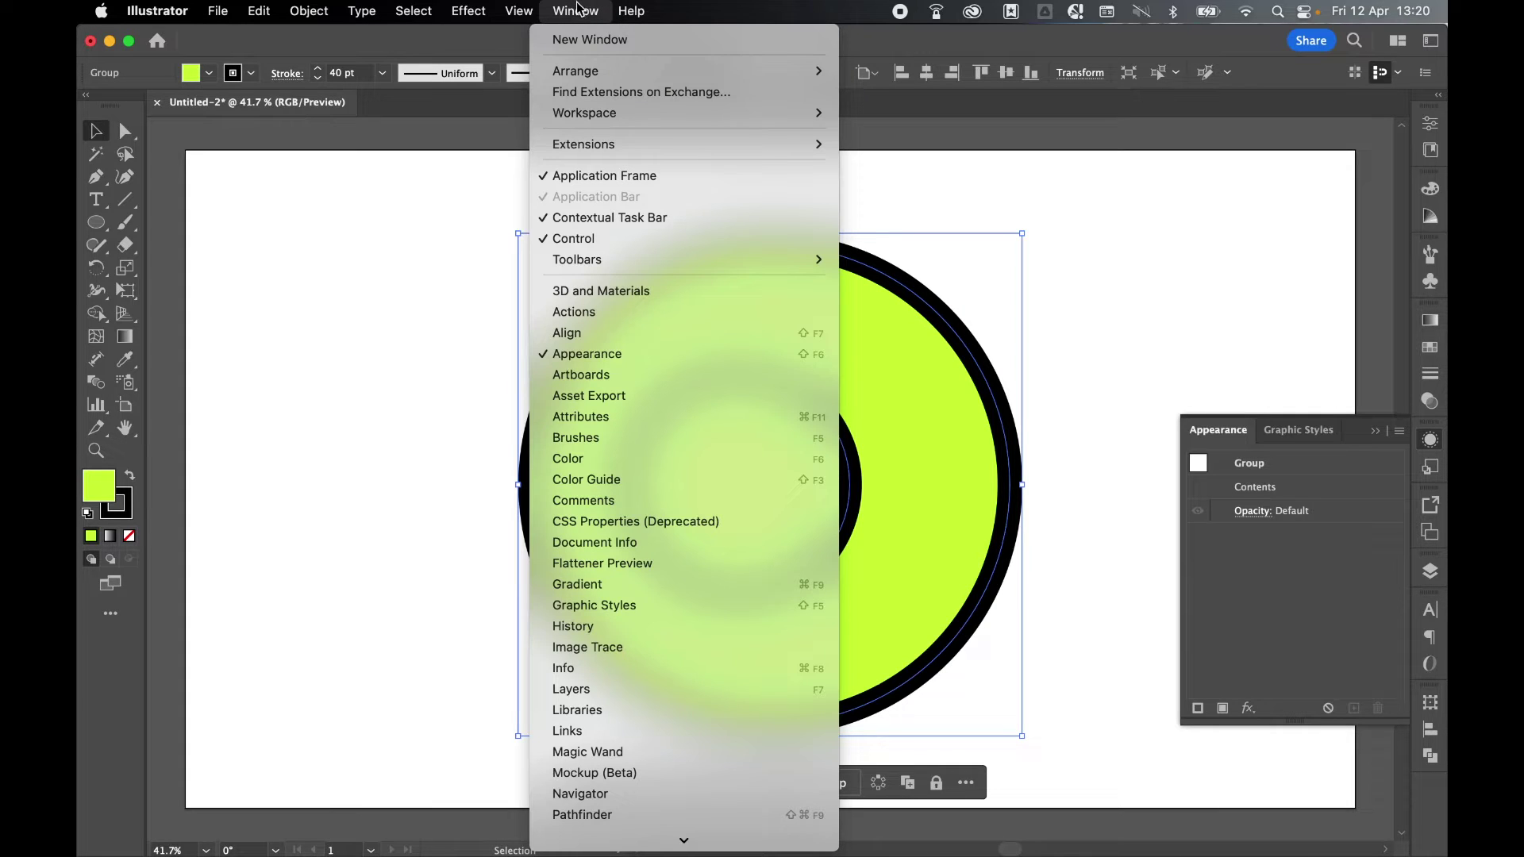
click(559, 10)
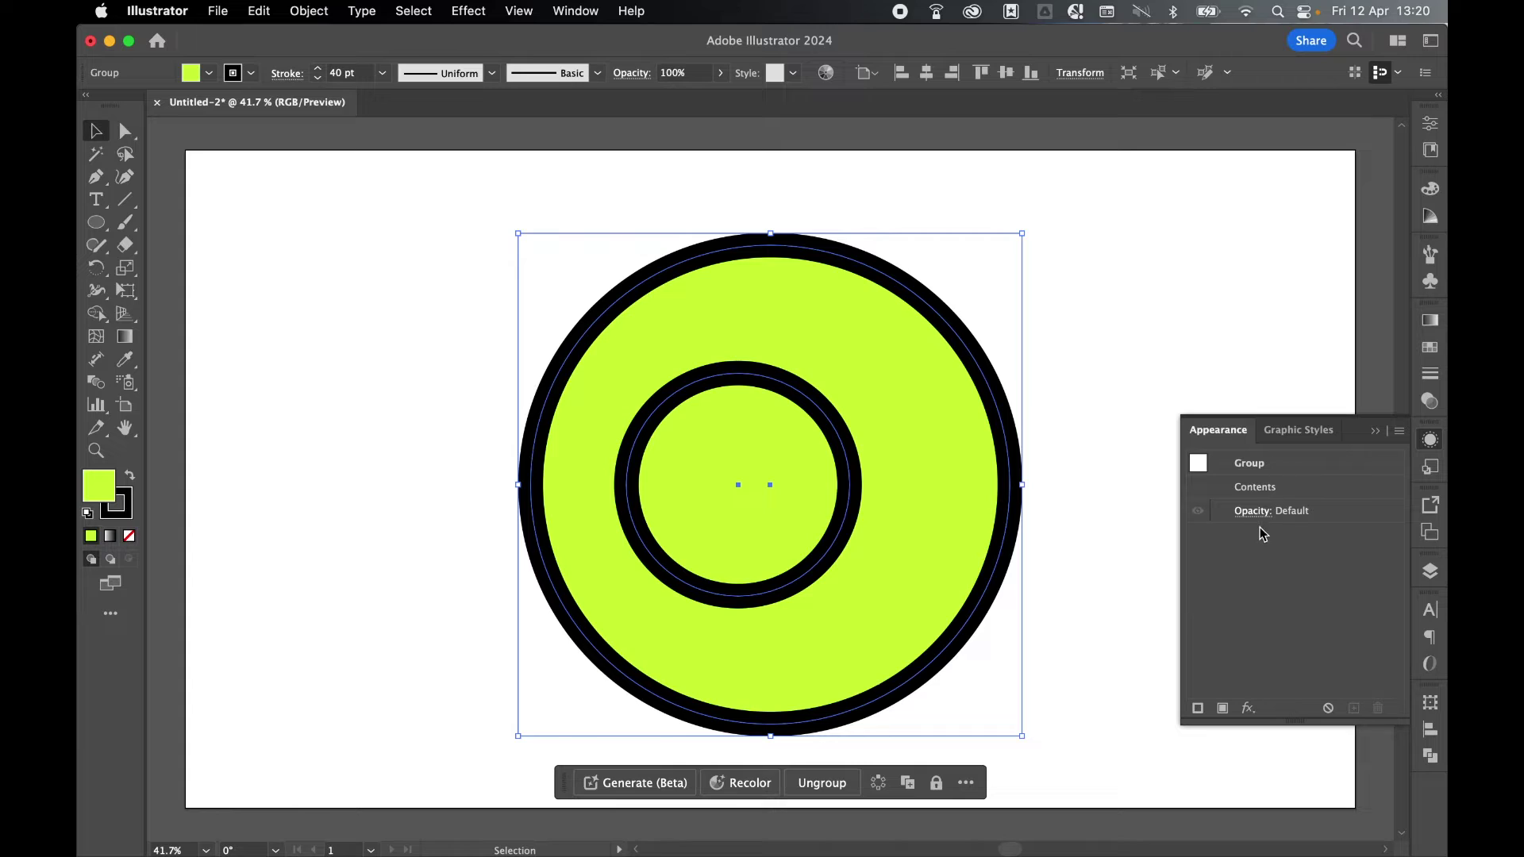
click(1257, 518)
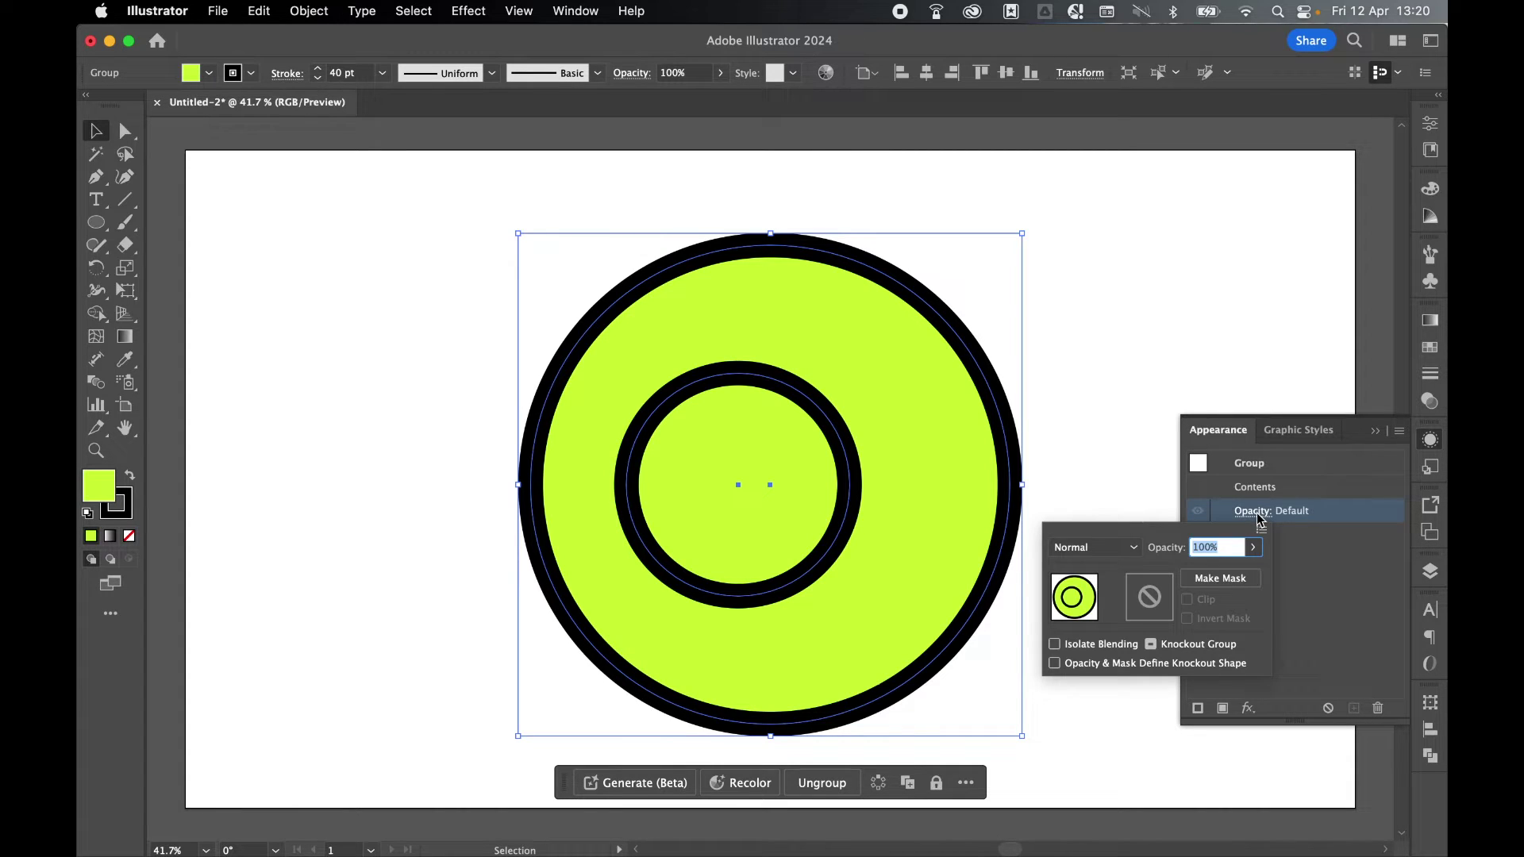
click(1152, 644)
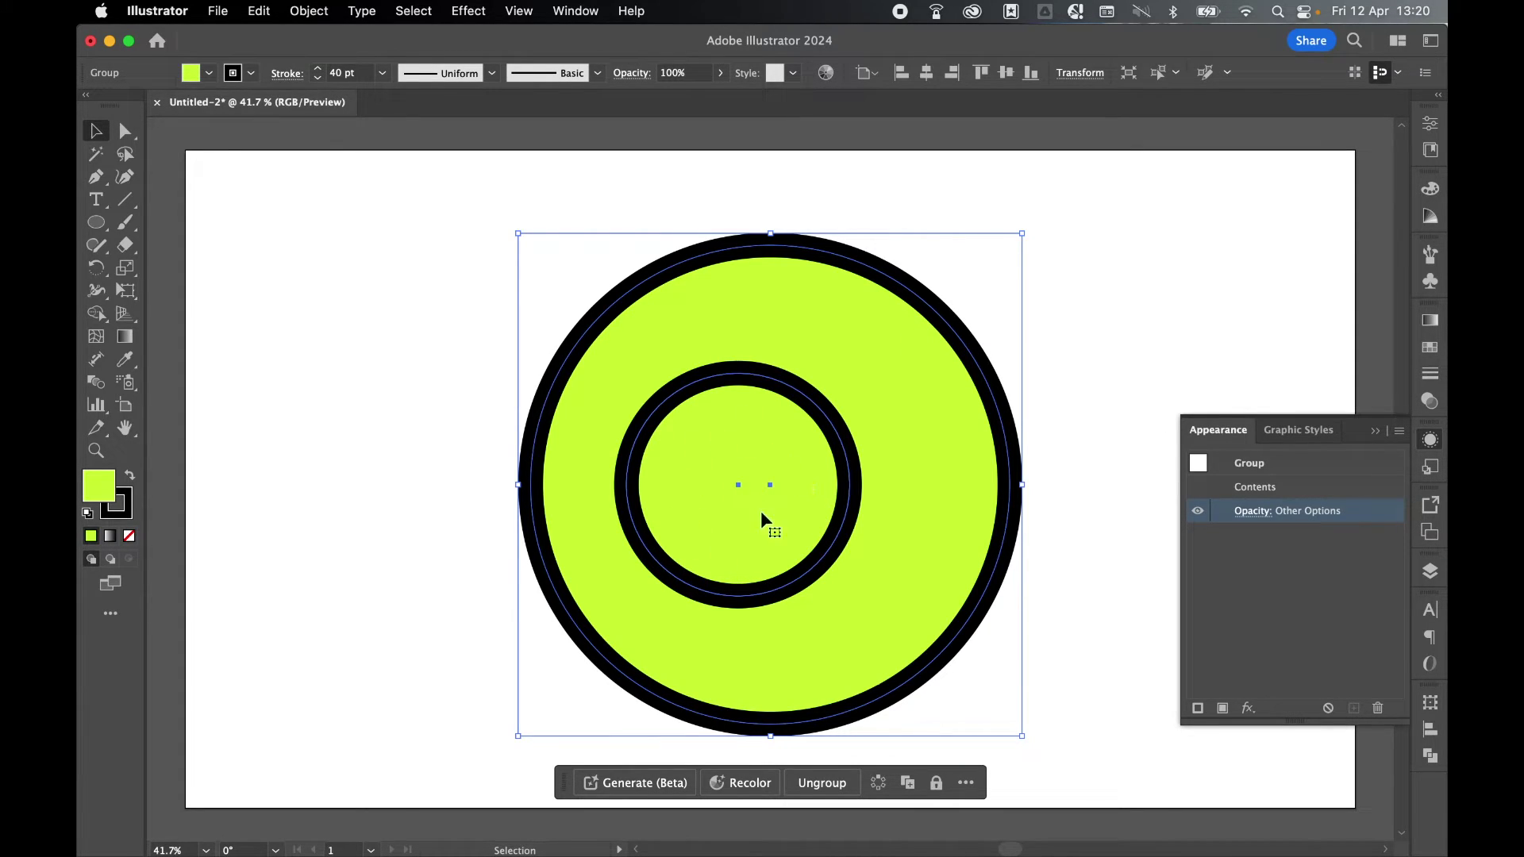
Step: Select the inner circle on its own and set its stroke opacity to 0%
click(125, 131)
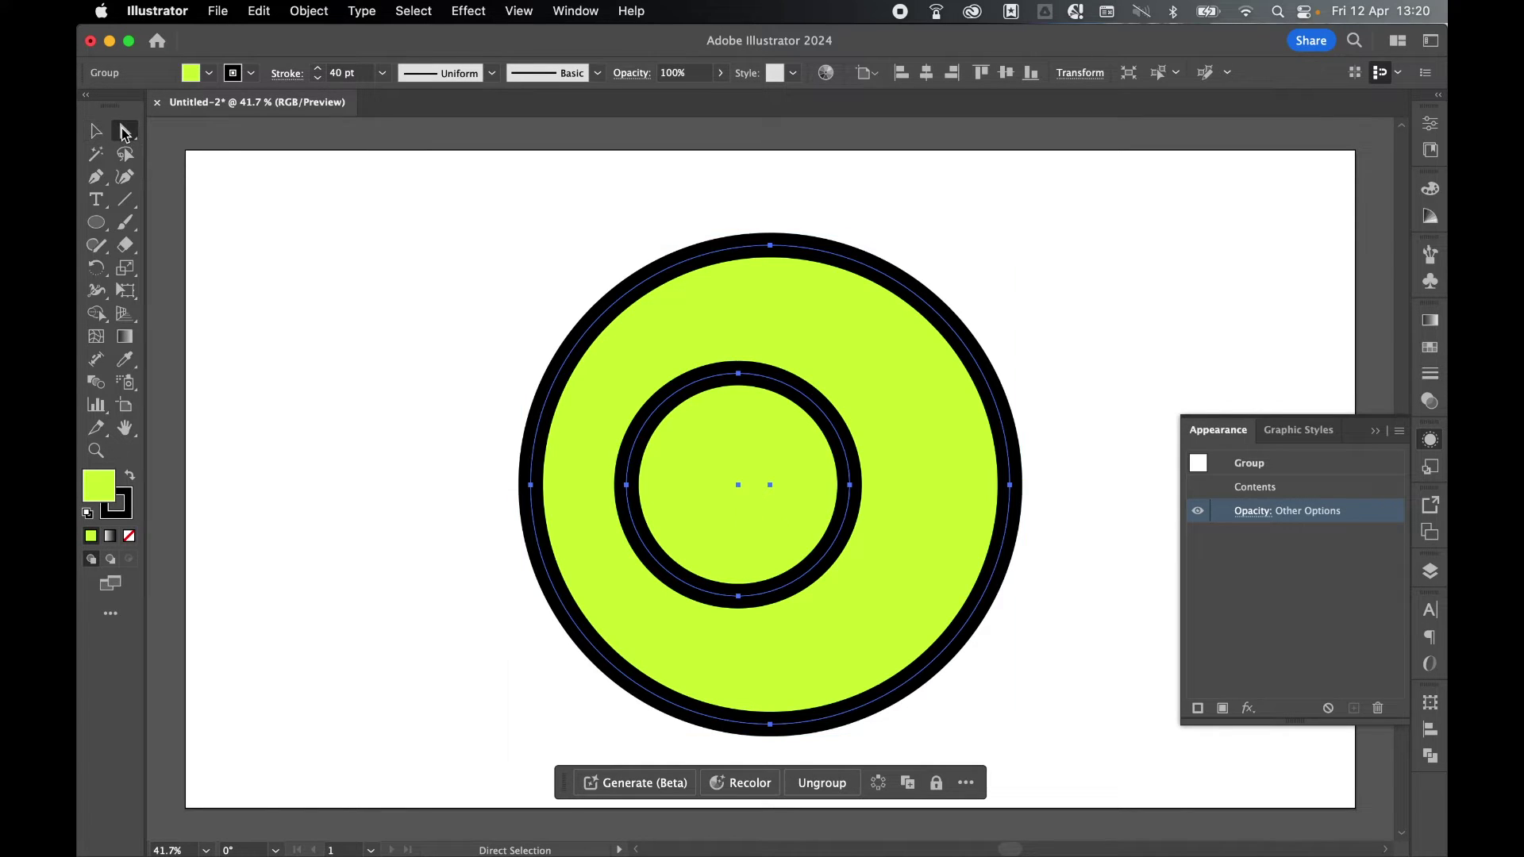
click(449, 222)
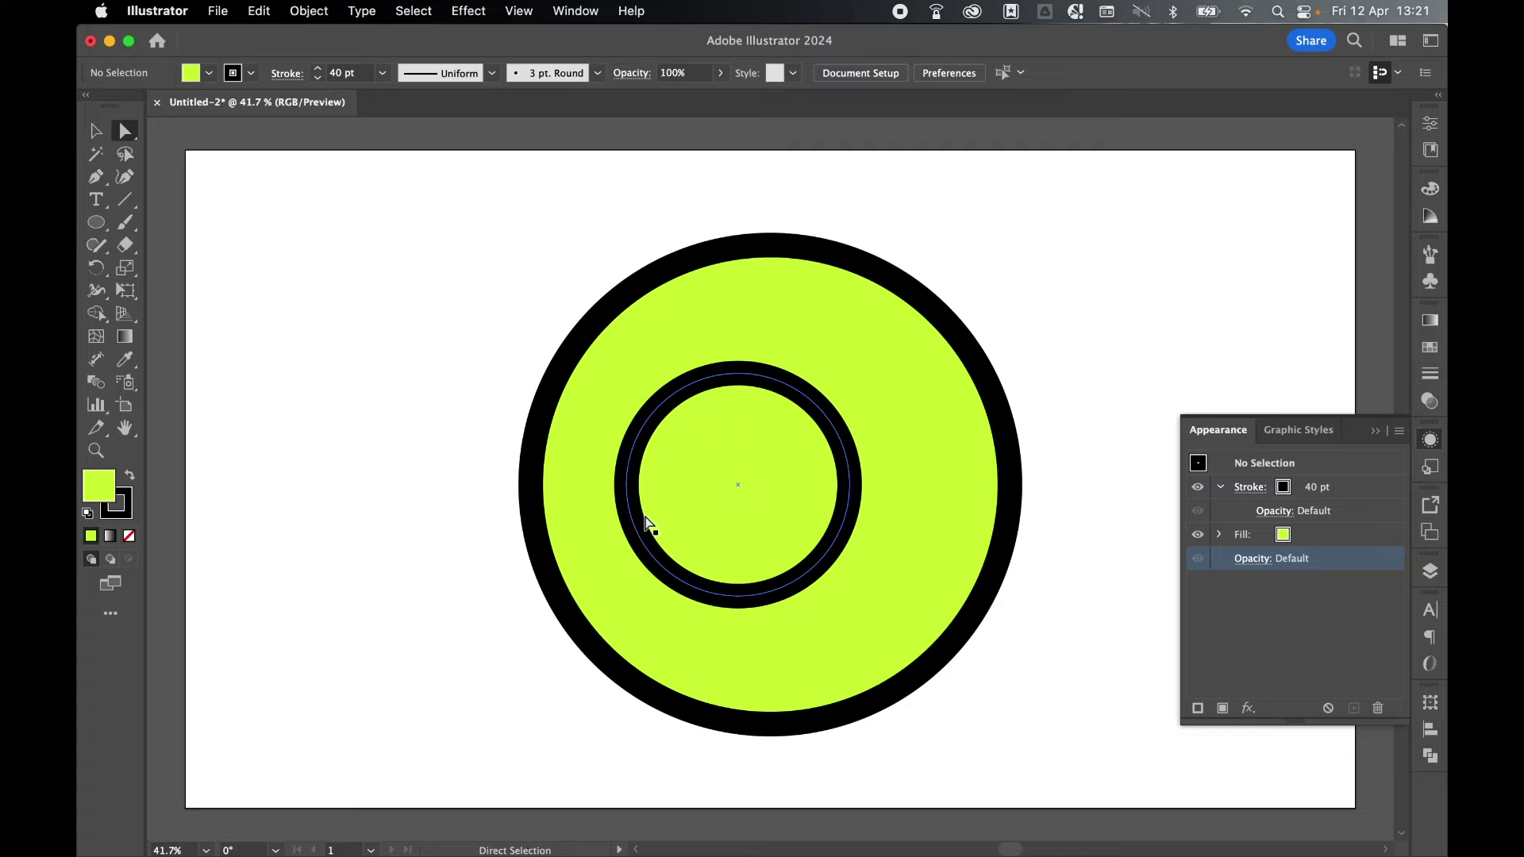
click(774, 450)
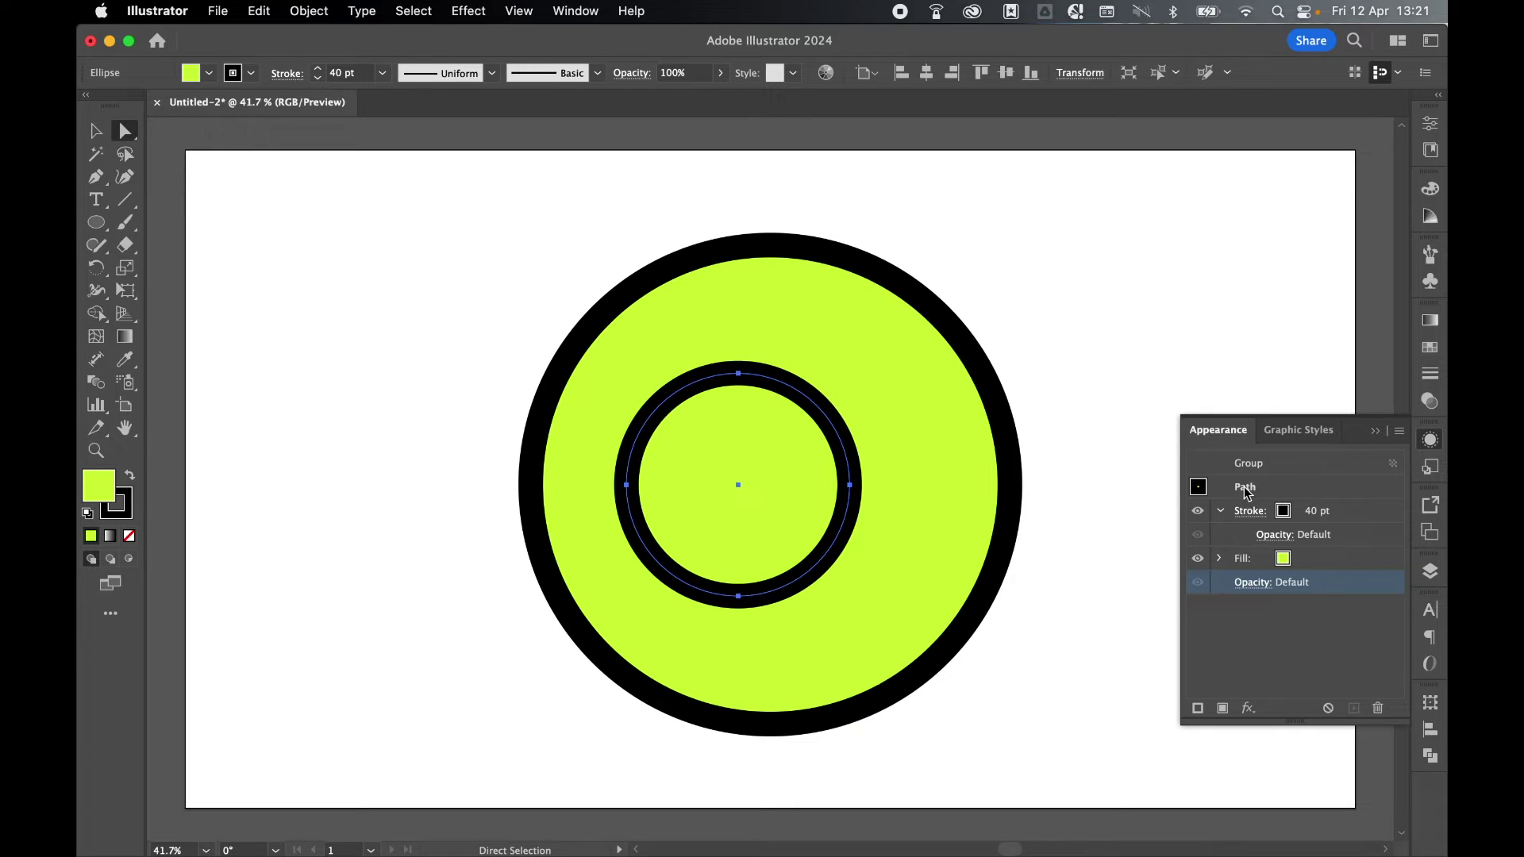
click(1222, 512)
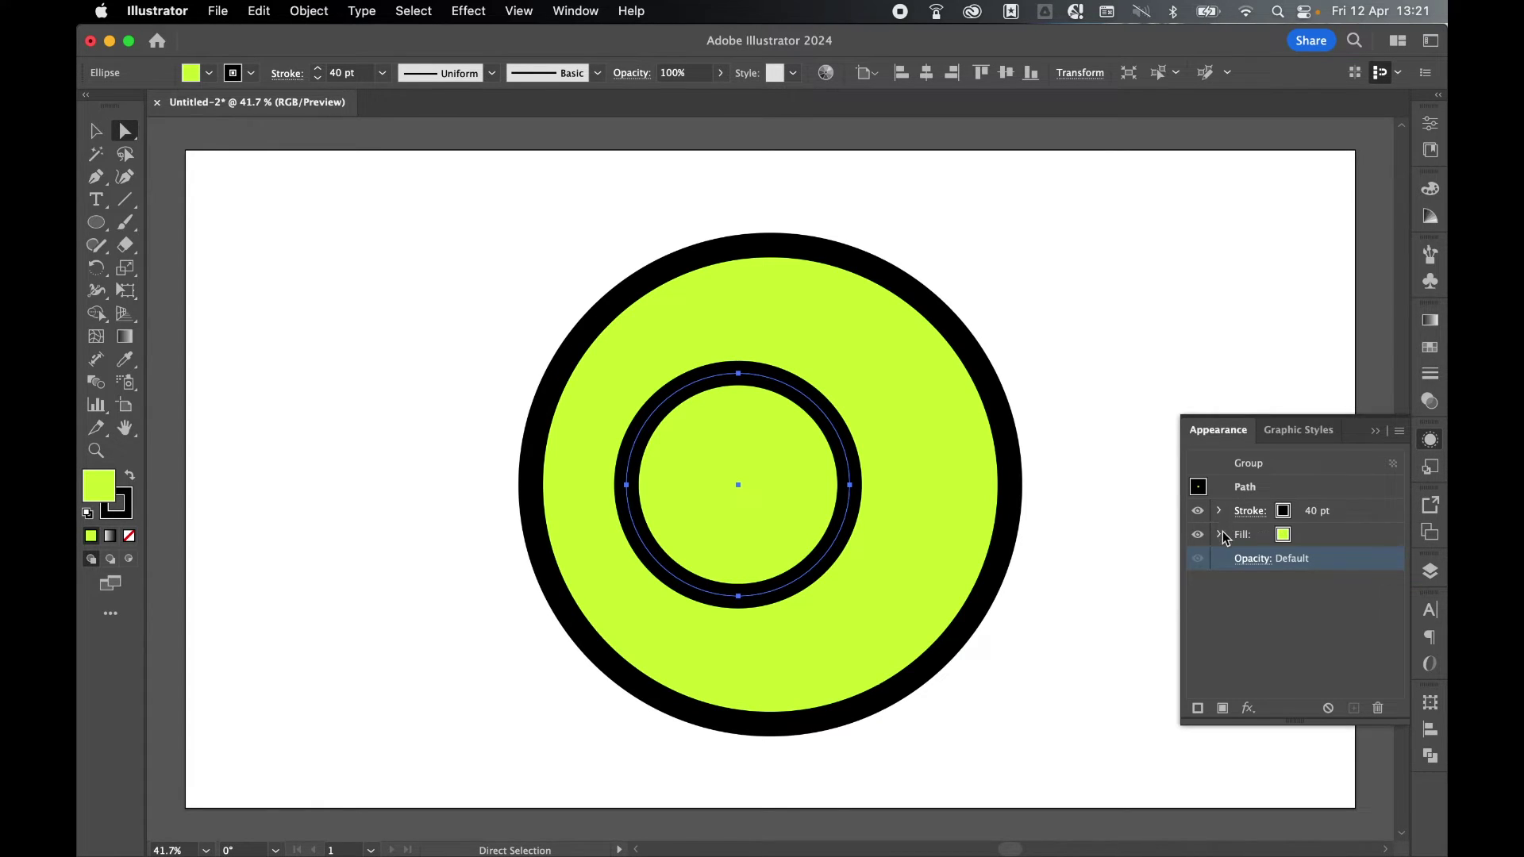
click(1221, 512)
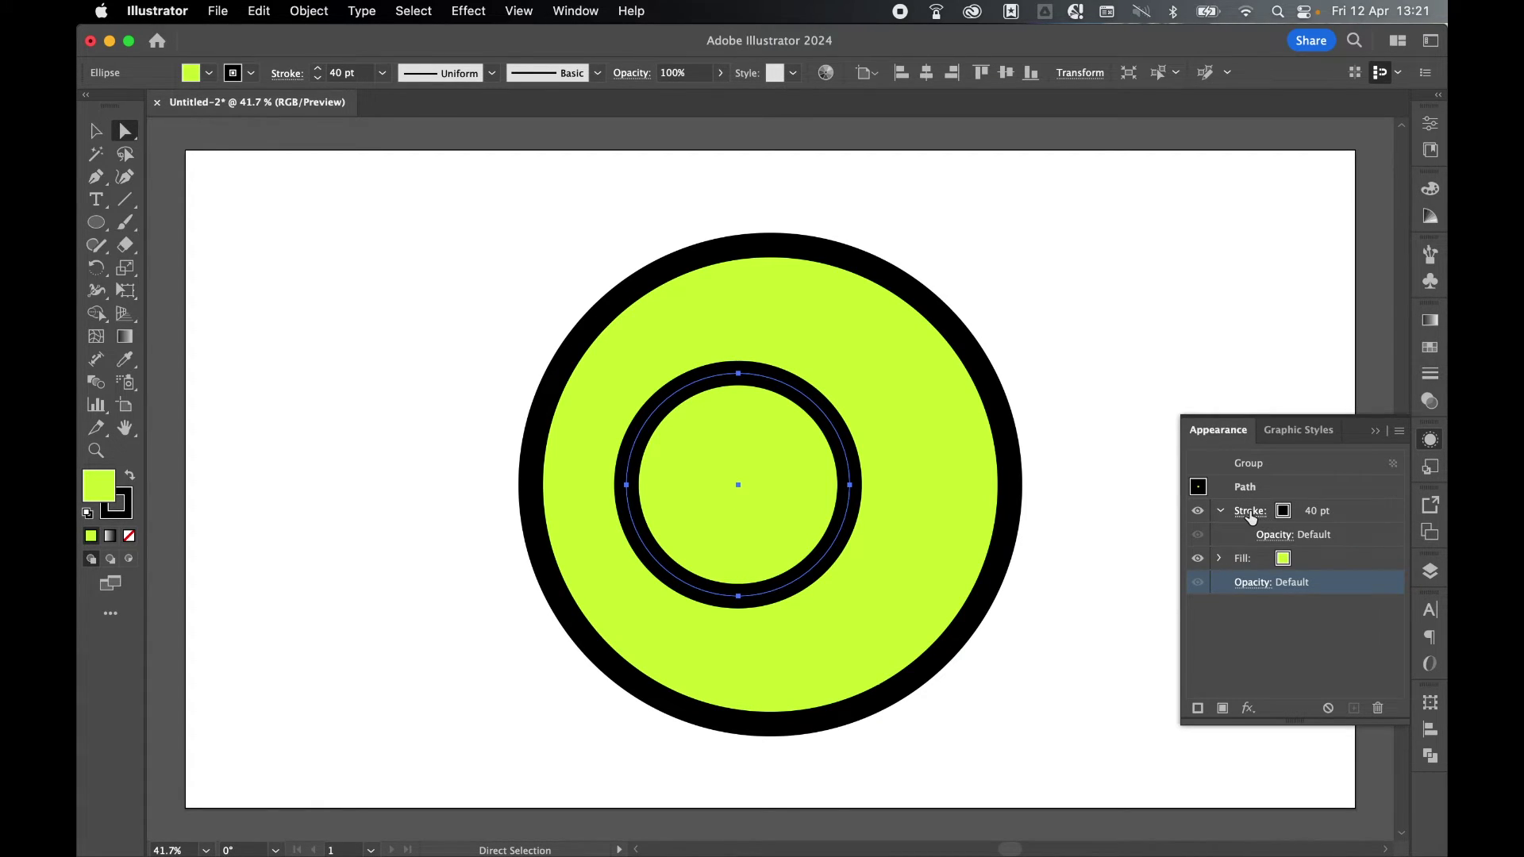
click(1275, 536)
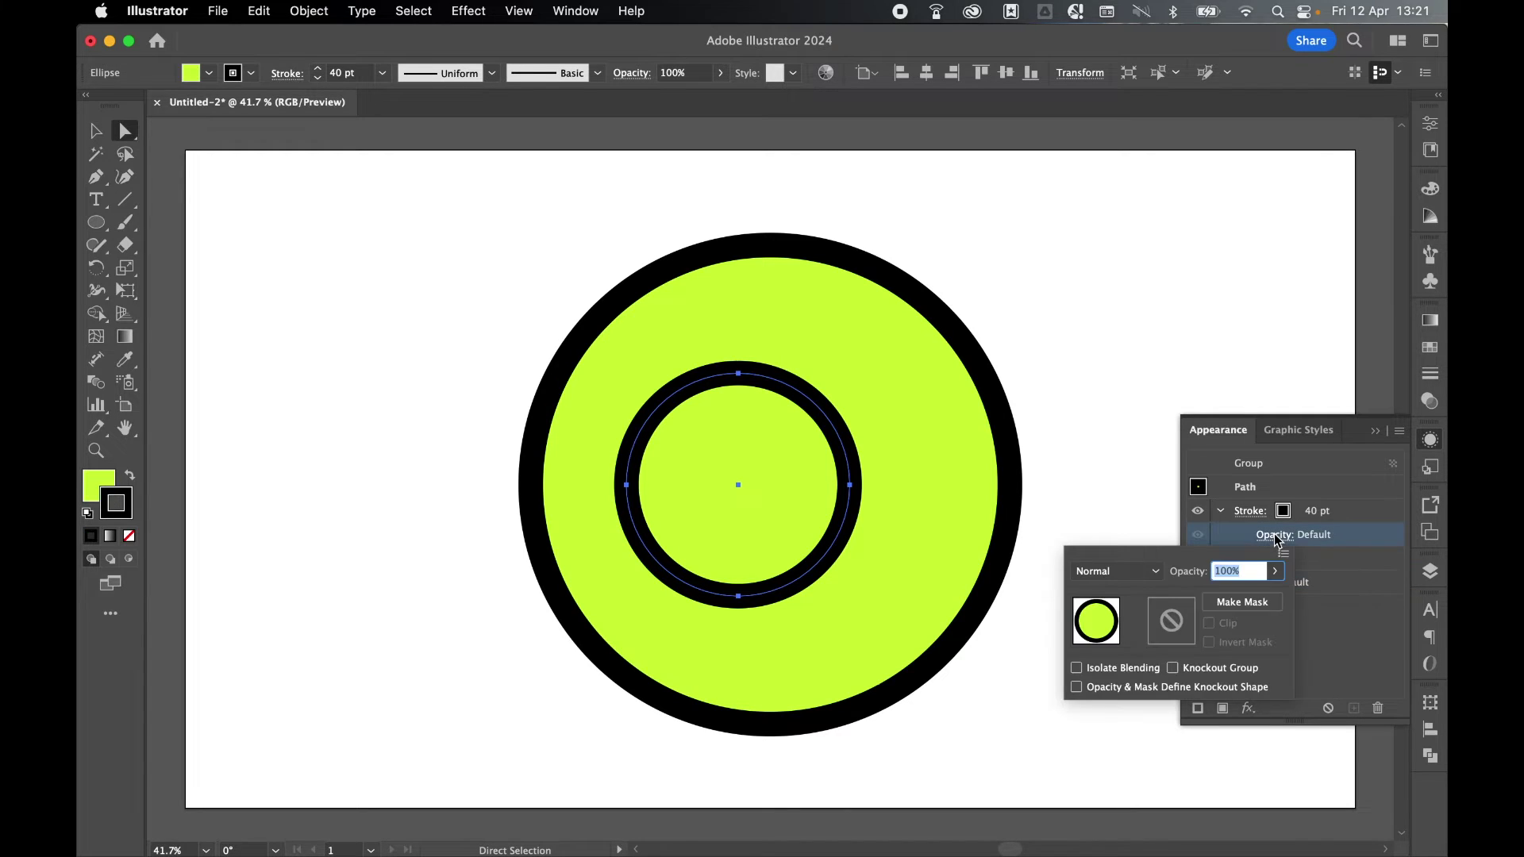
text(0)
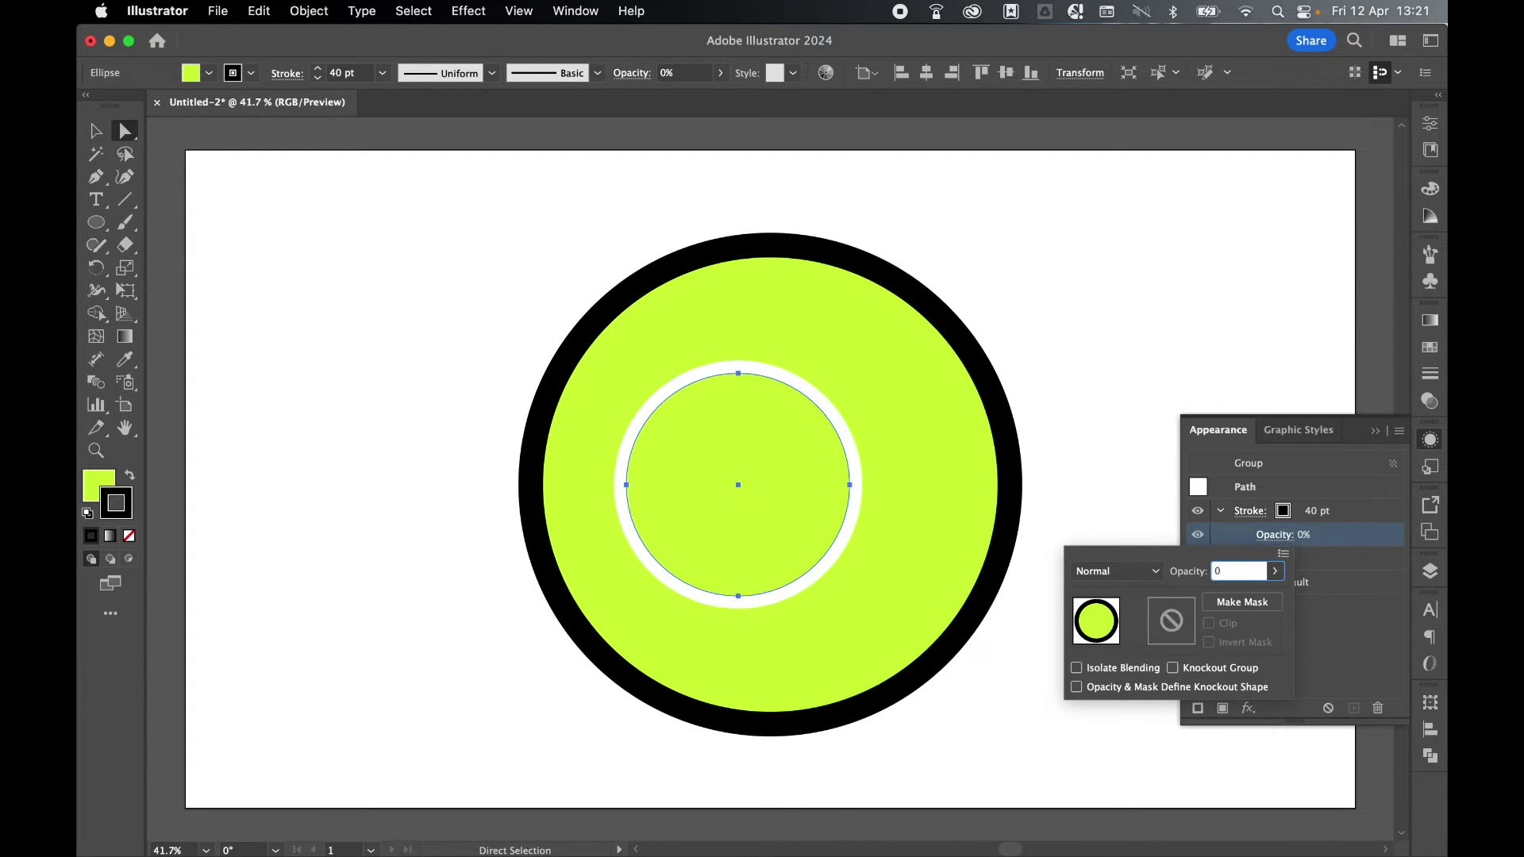
key(Return)
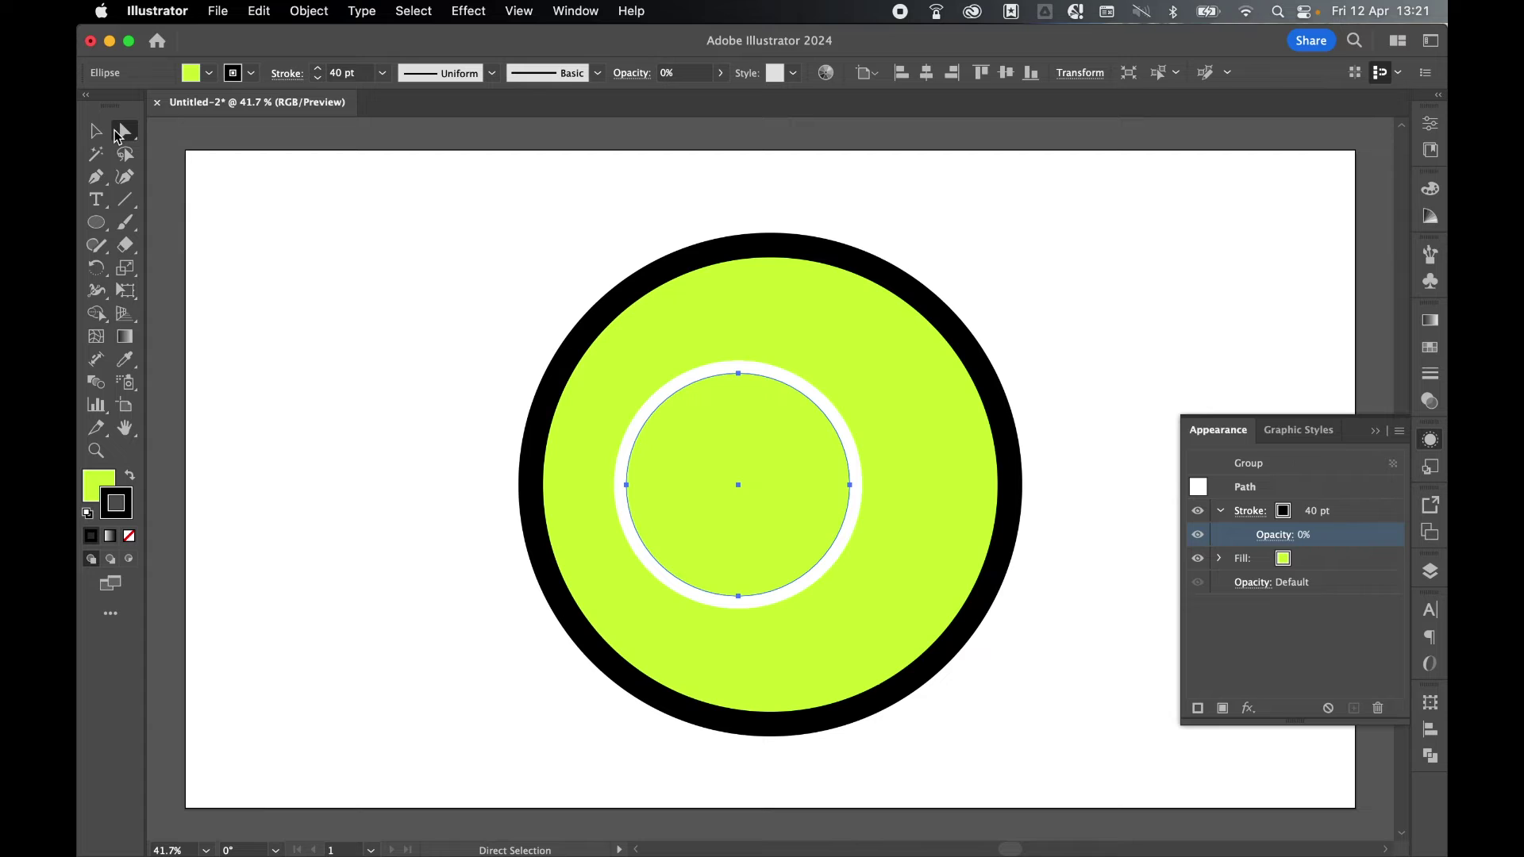
Step: Move the small circle onto the large circle's upper-left edge and deselect it
drag(752, 473, 630, 527)
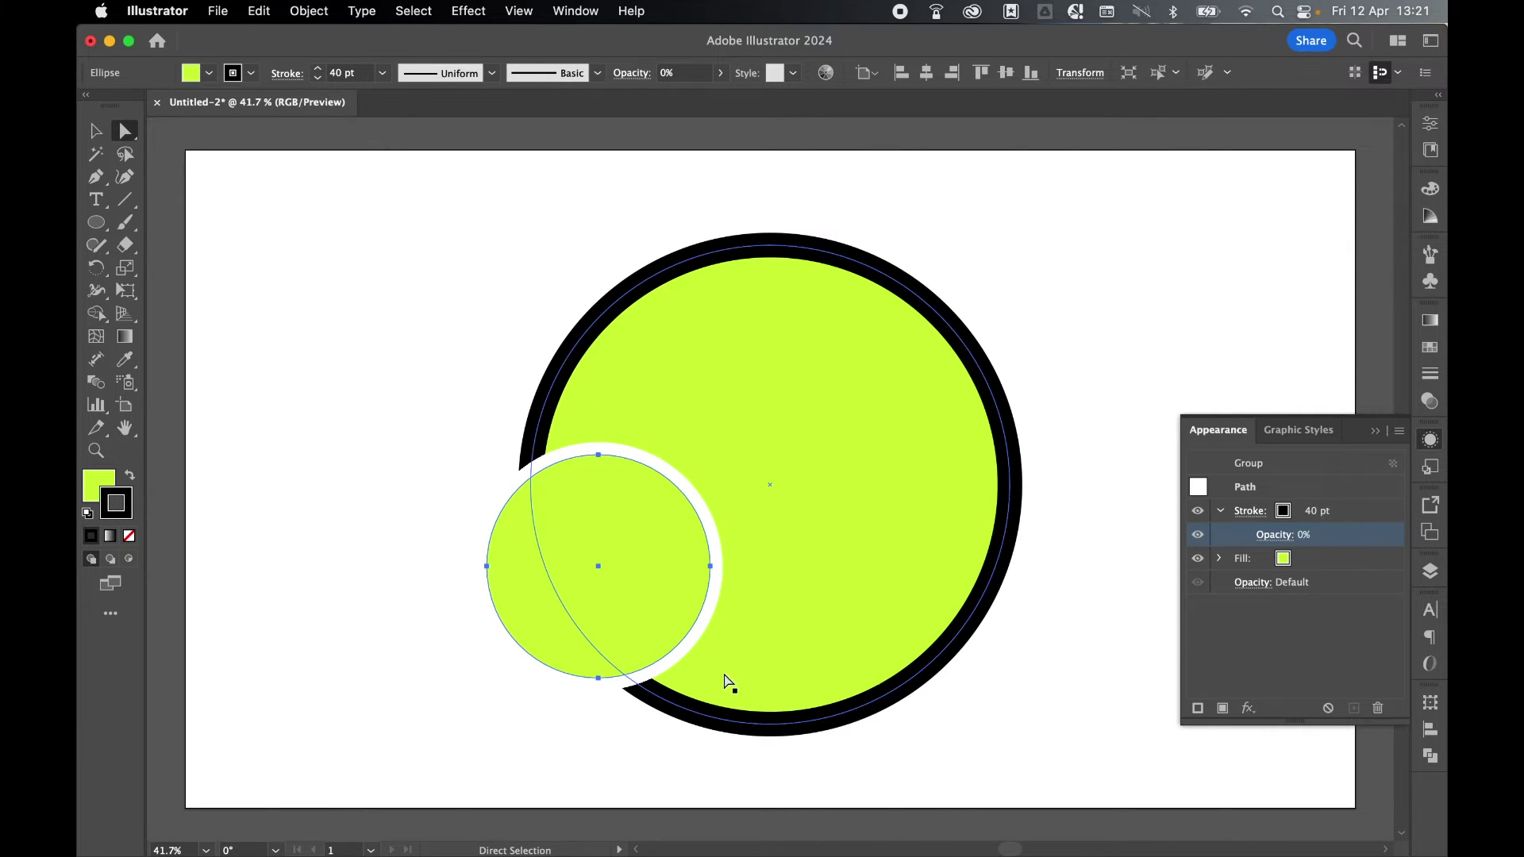
drag(597, 569, 643, 481)
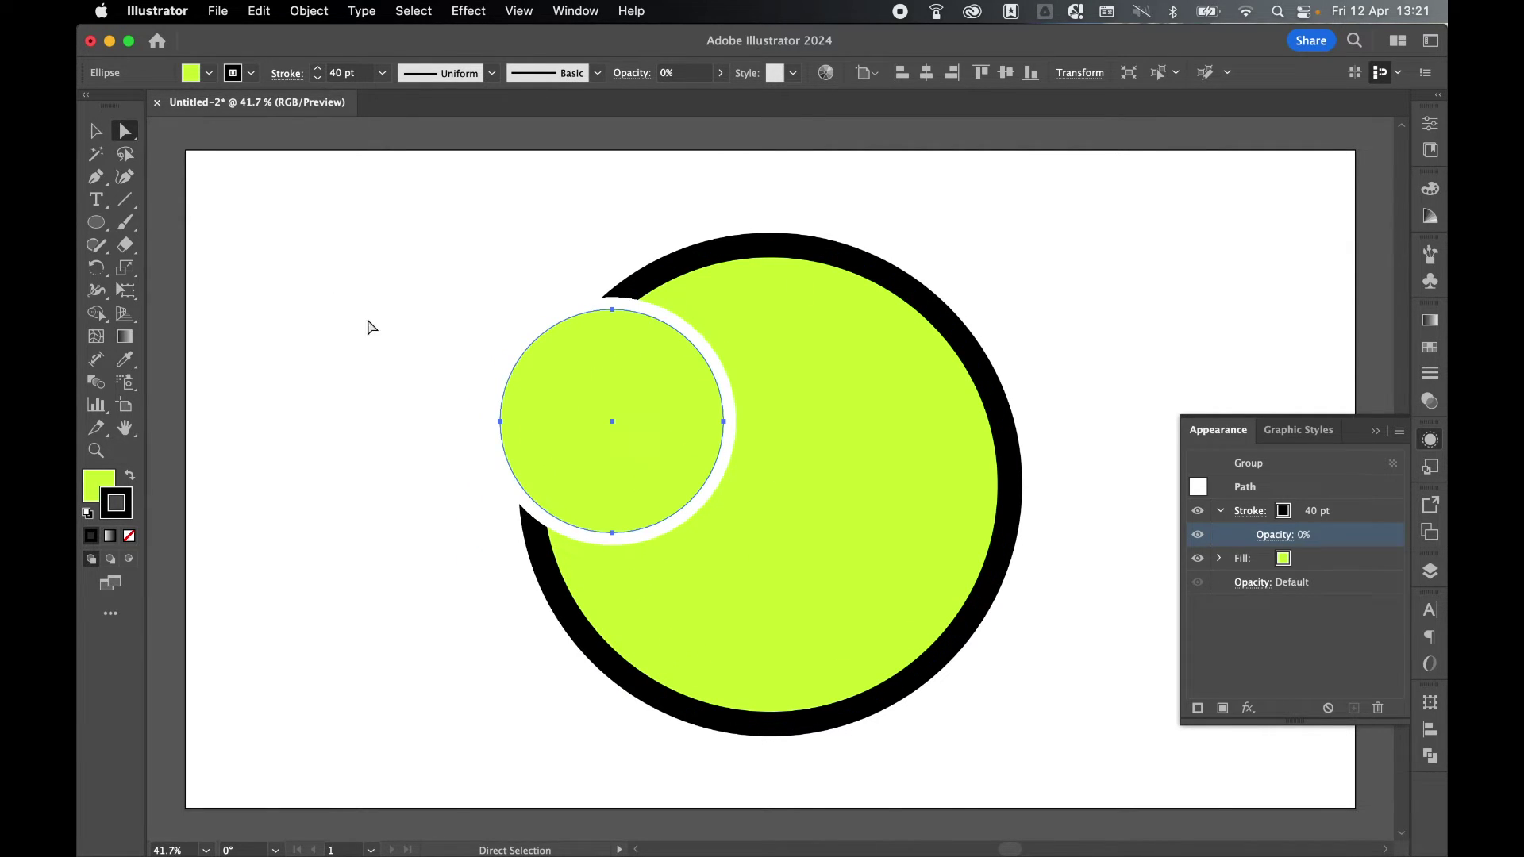
key(v)
click(354, 225)
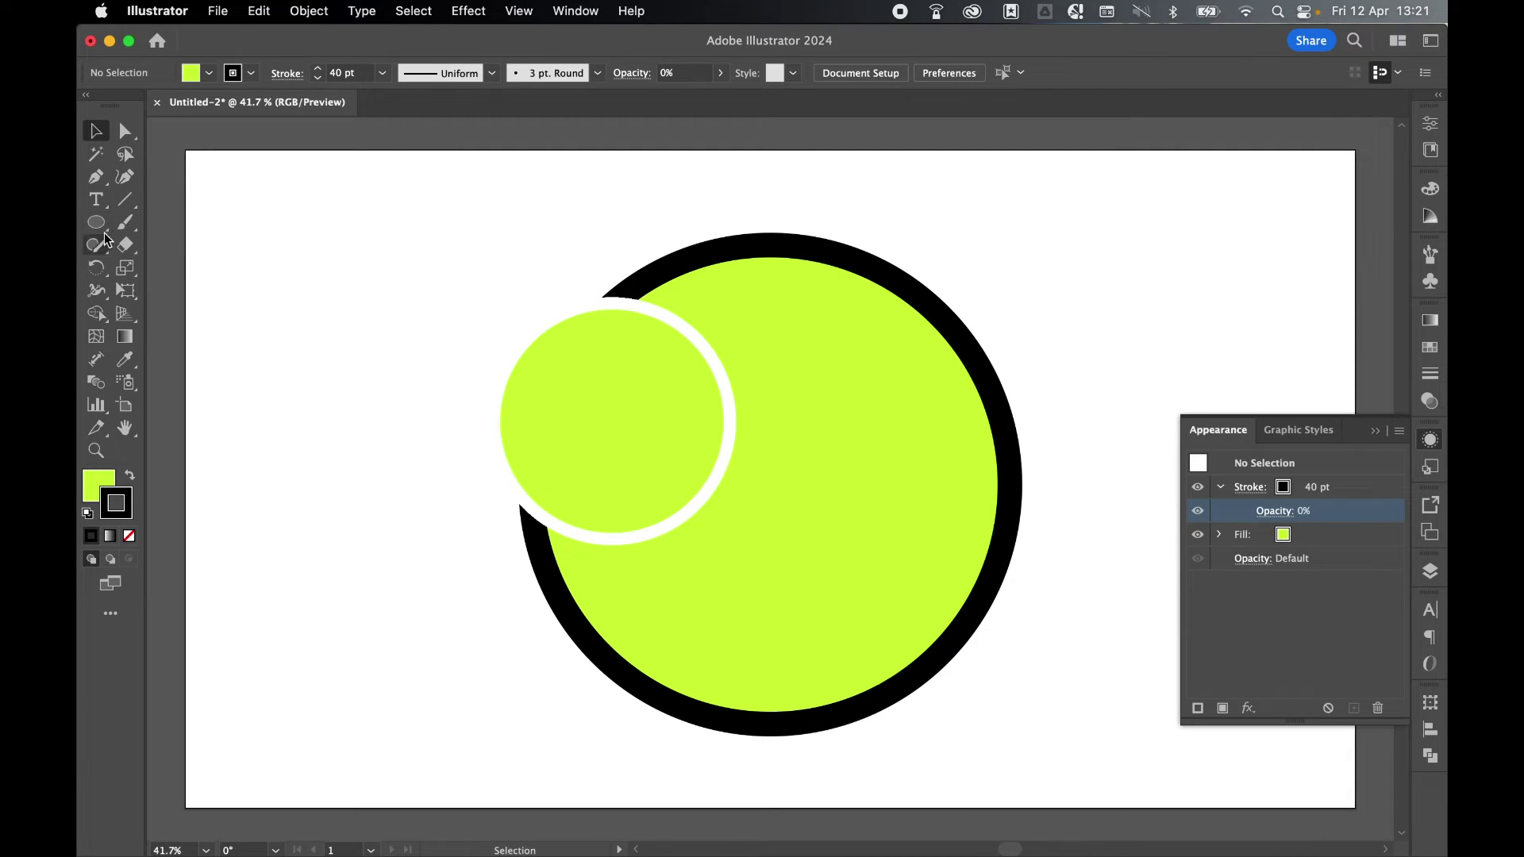
drag(96, 222, 148, 225)
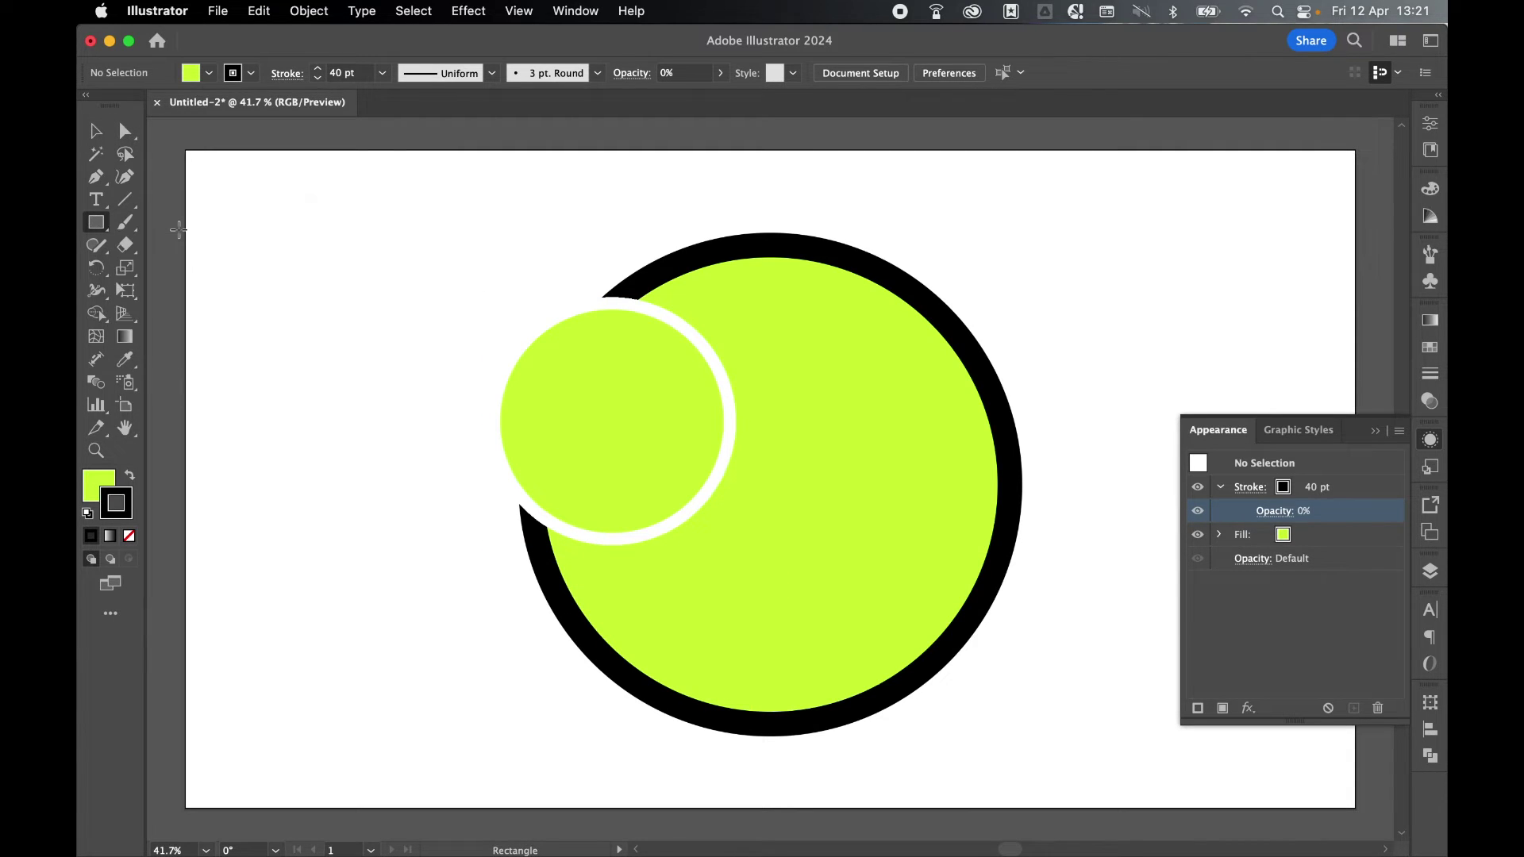
Step: Set the stroke to None and the fill to magenta FF0099
click(129, 536)
click(98, 485)
double_click(99, 485)
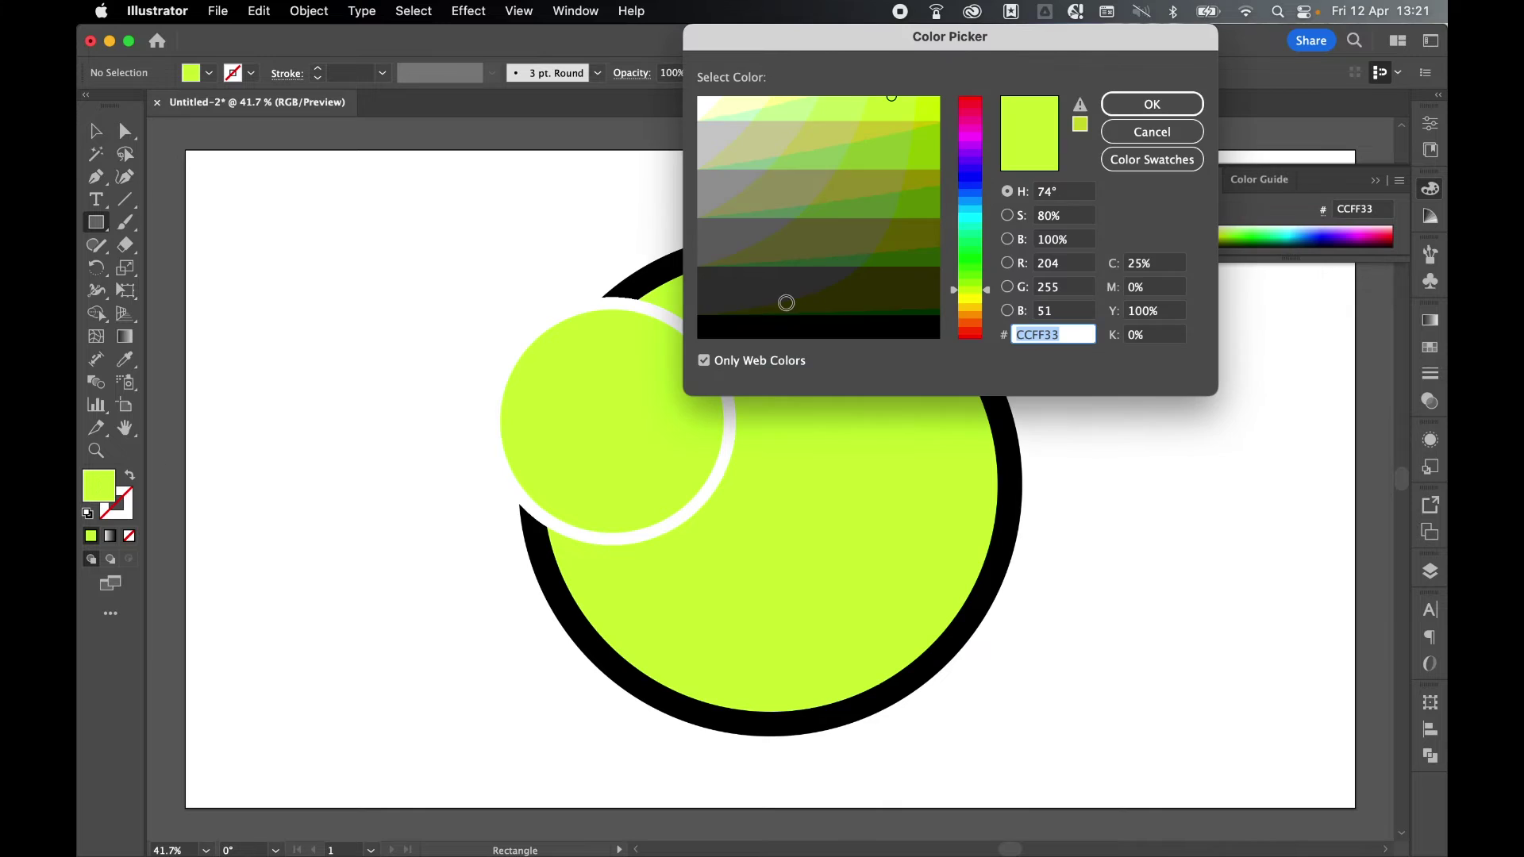
text(FF0099)
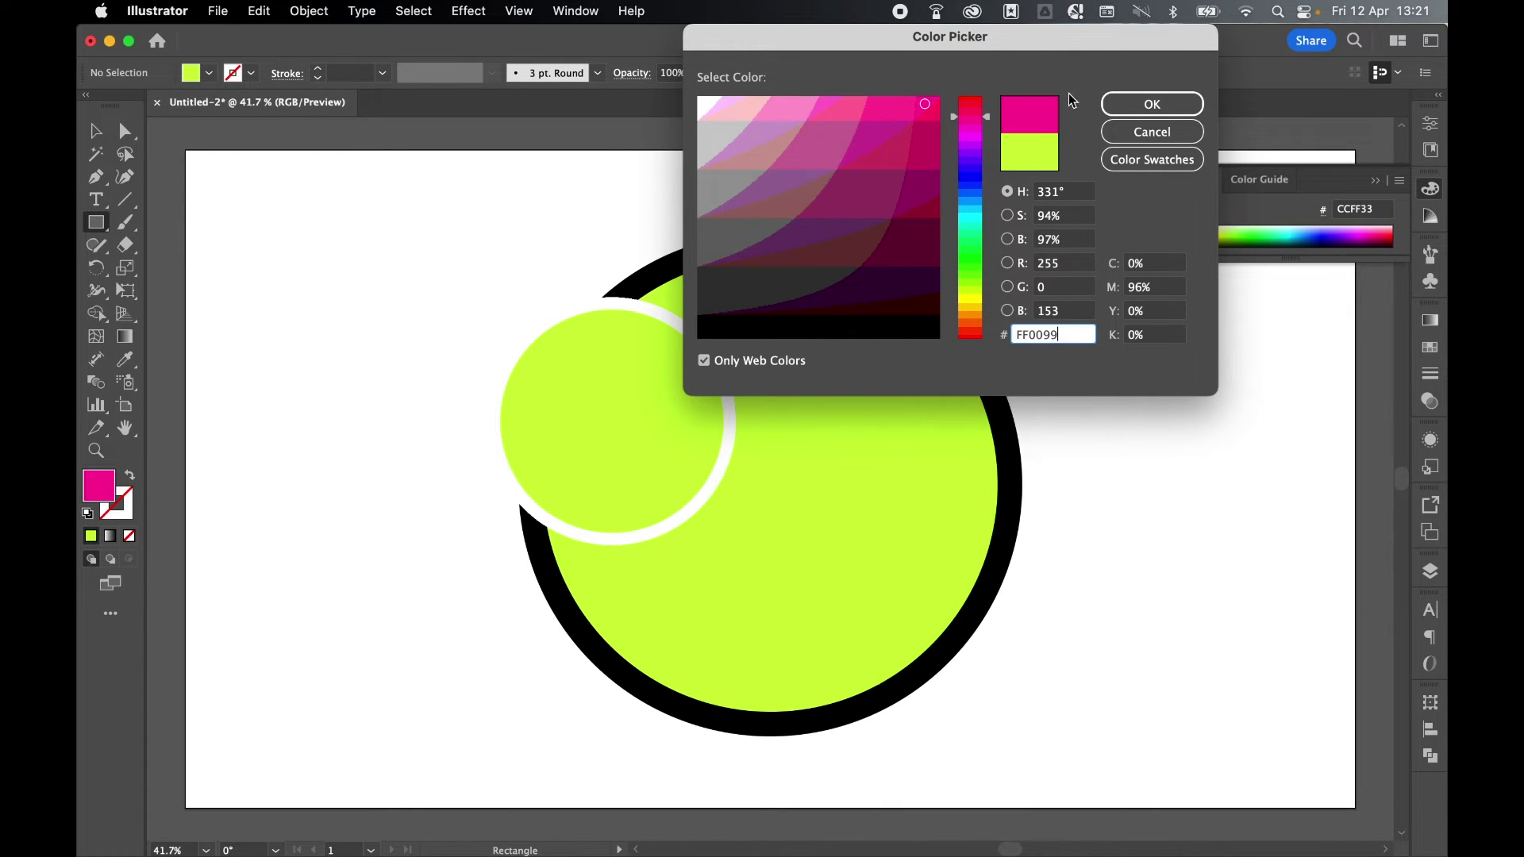
click(1152, 104)
Step: Draw a wide magenta rectangle across the circles and send it to the back
drag(381, 295, 1158, 647)
right_click(892, 443)
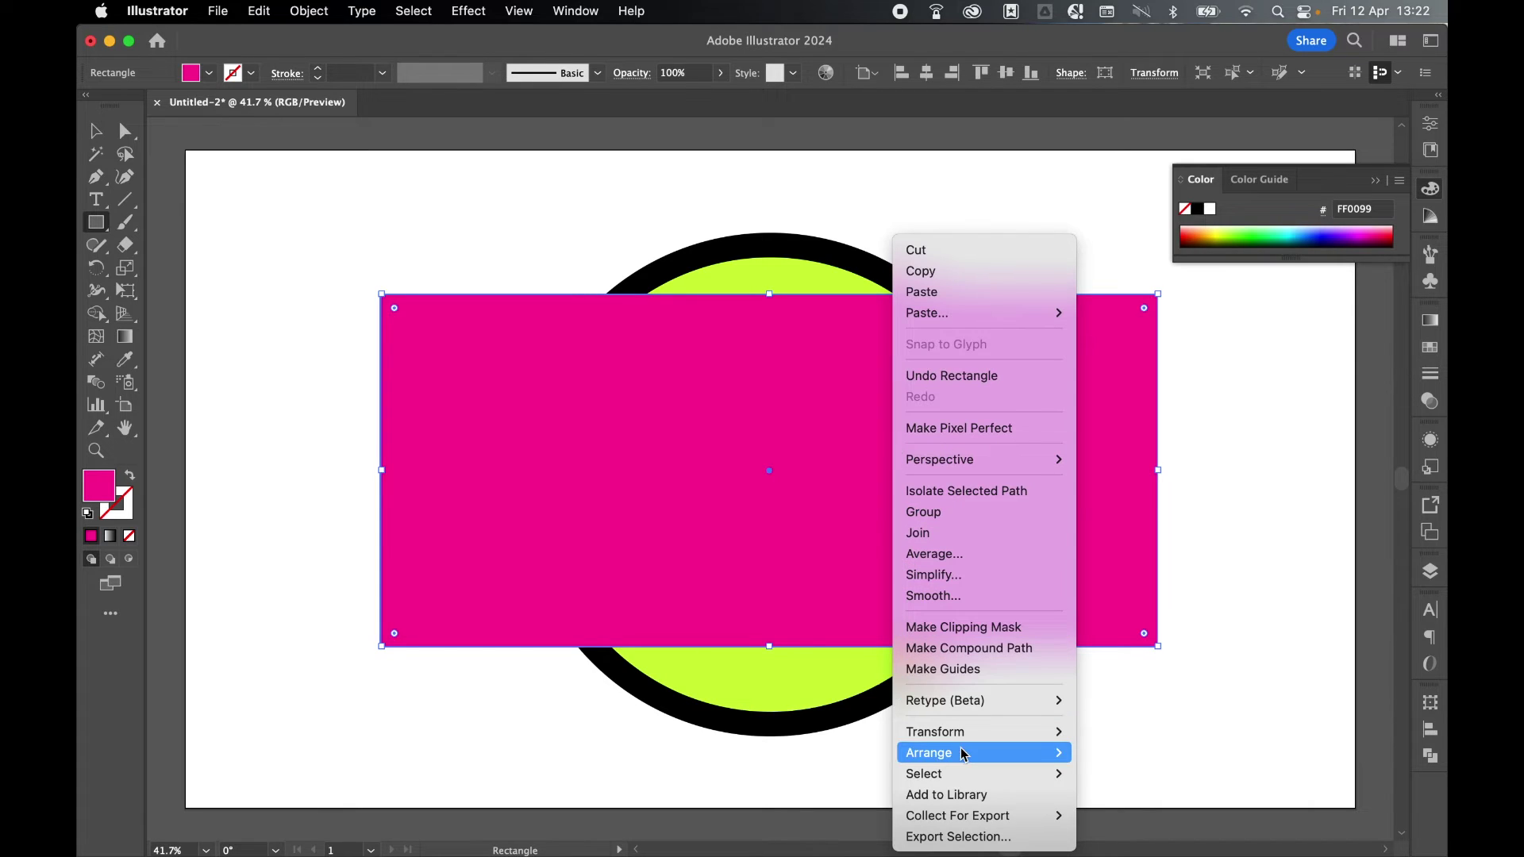
mouse_move(964, 754)
click(1127, 803)
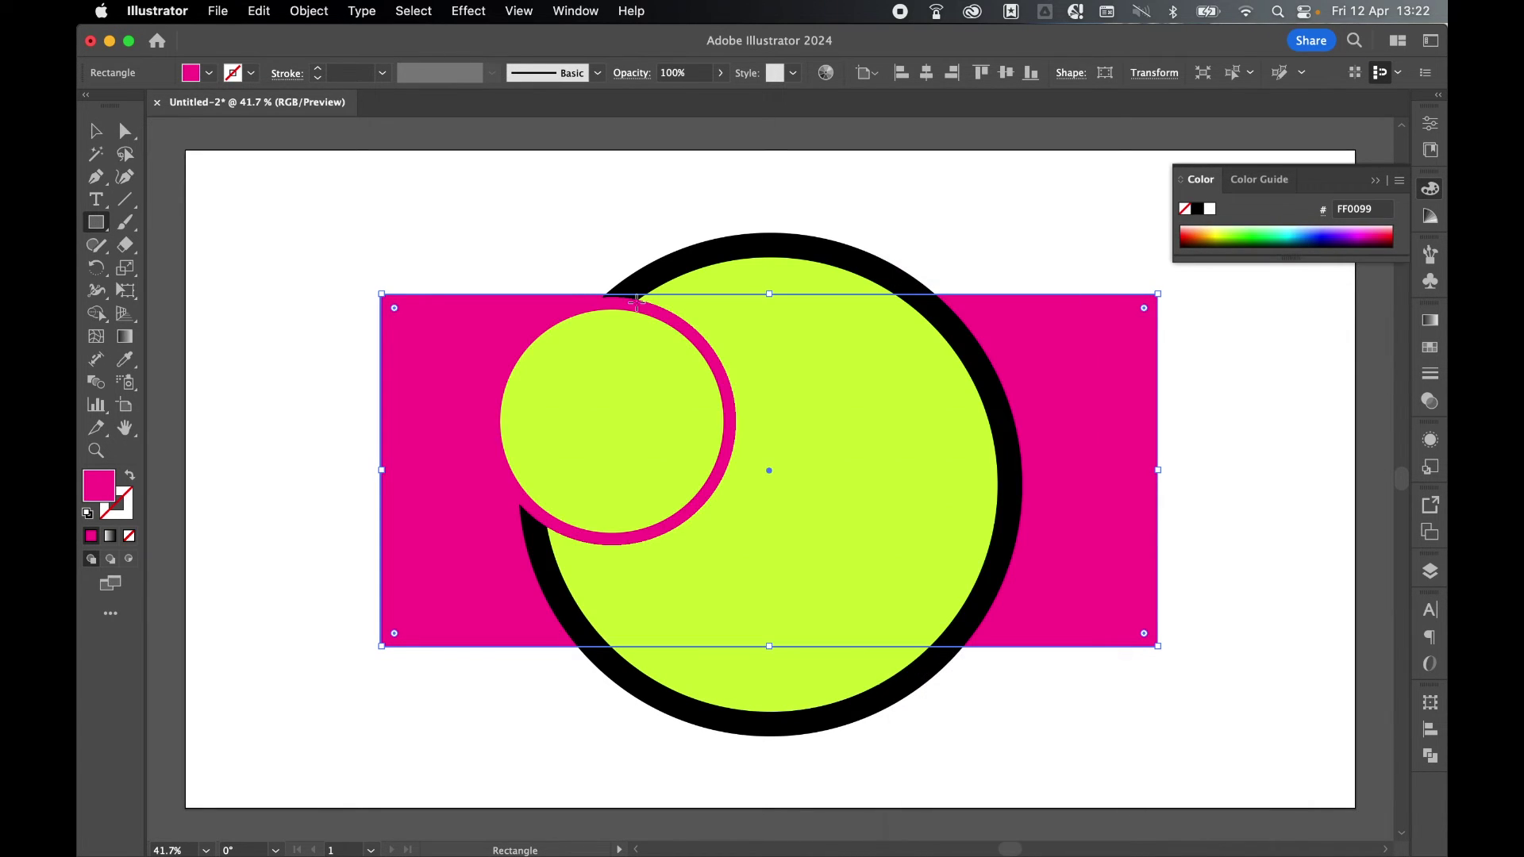
Step: Select the small circle and shift it slightly up and left
click(124, 130)
click(238, 162)
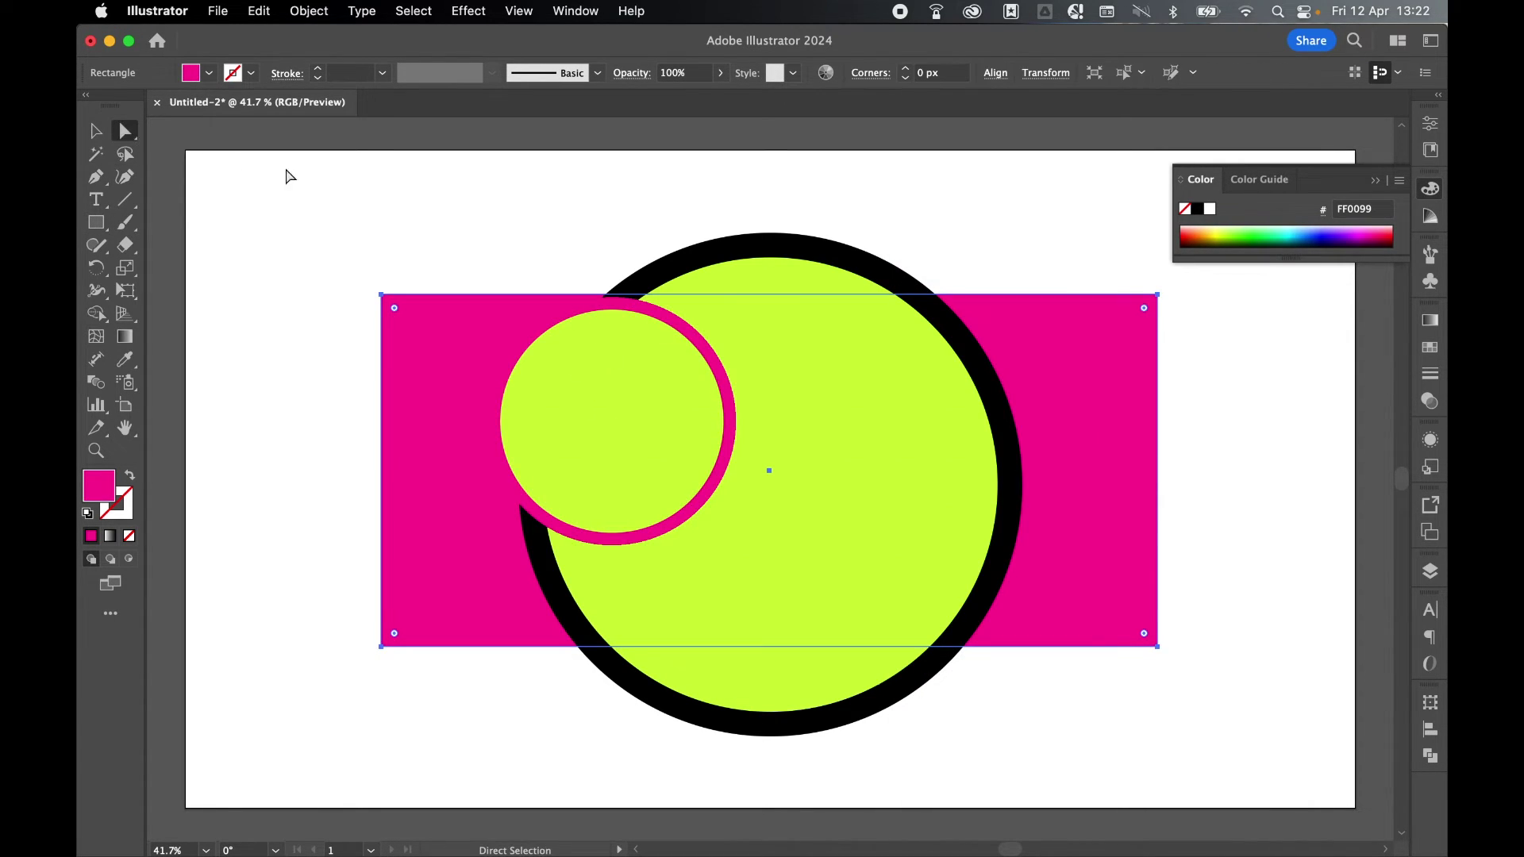
click(615, 415)
drag(616, 415, 588, 389)
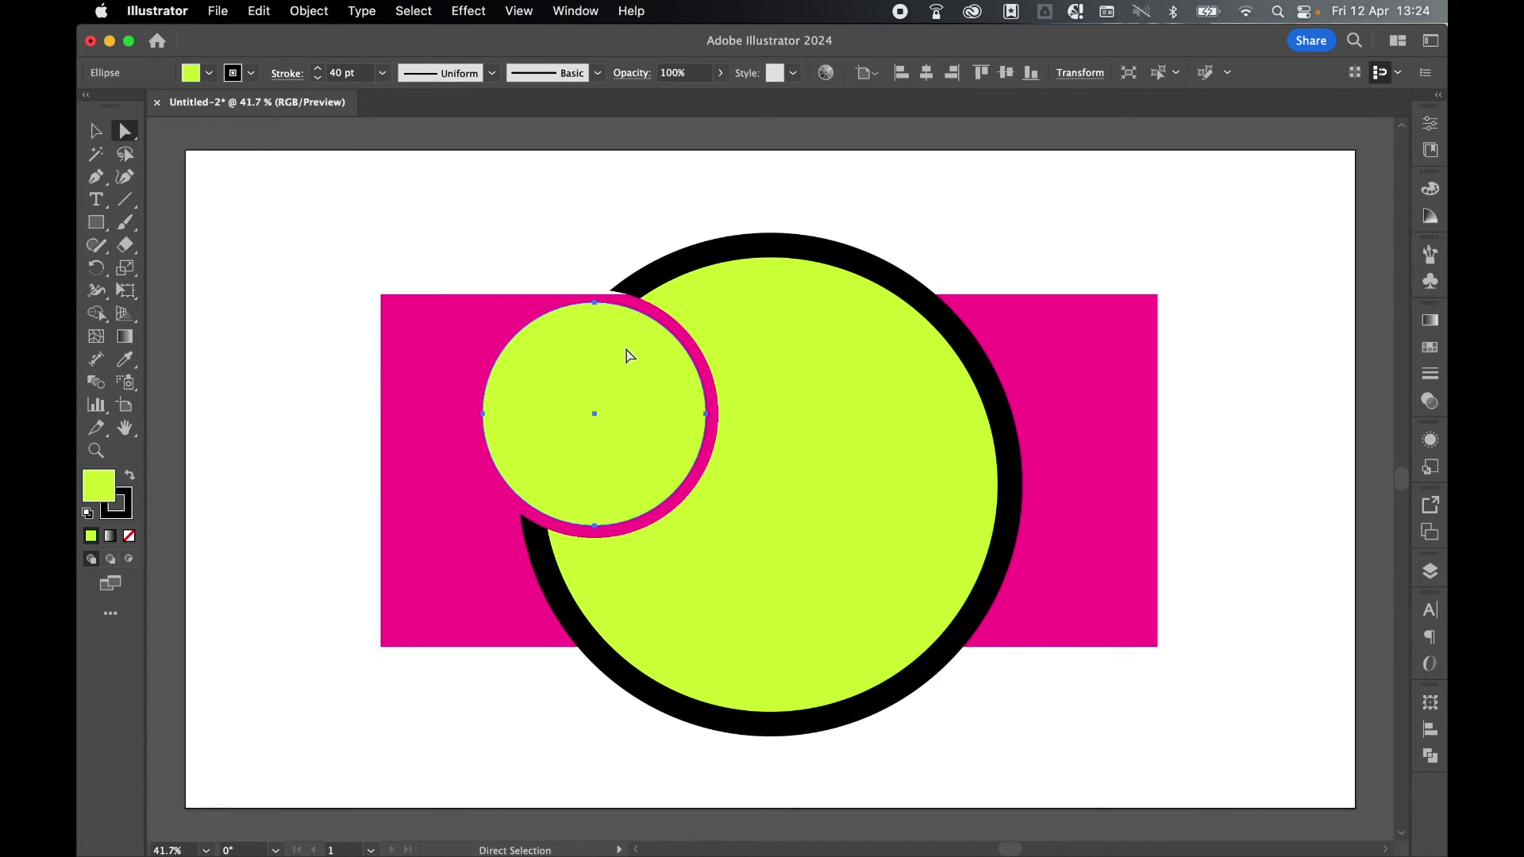
click(1431, 375)
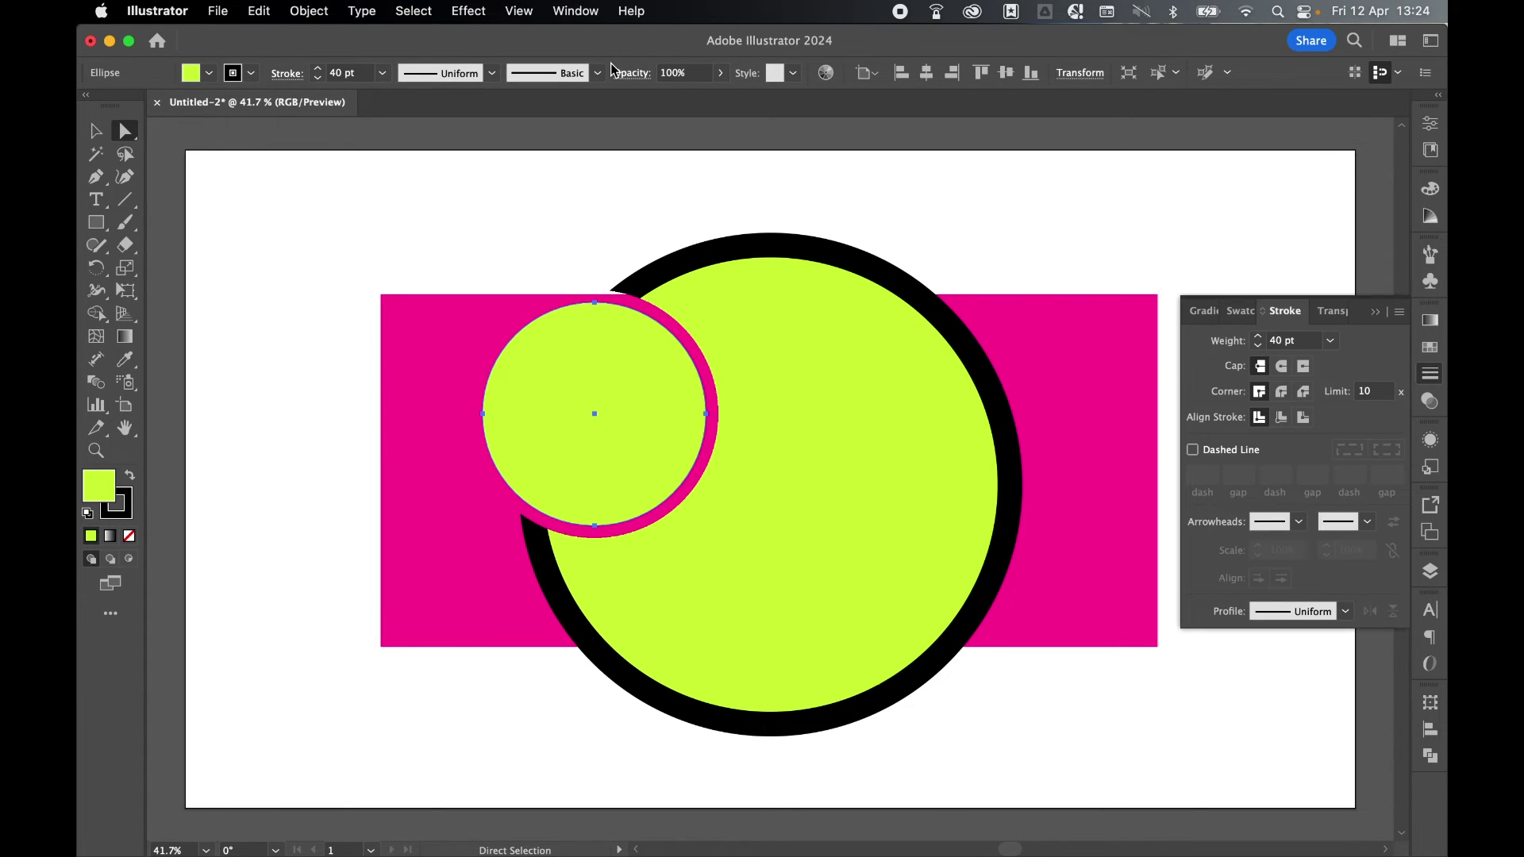
Step: Set the small circle's stroke weight to 80 pt
click(575, 10)
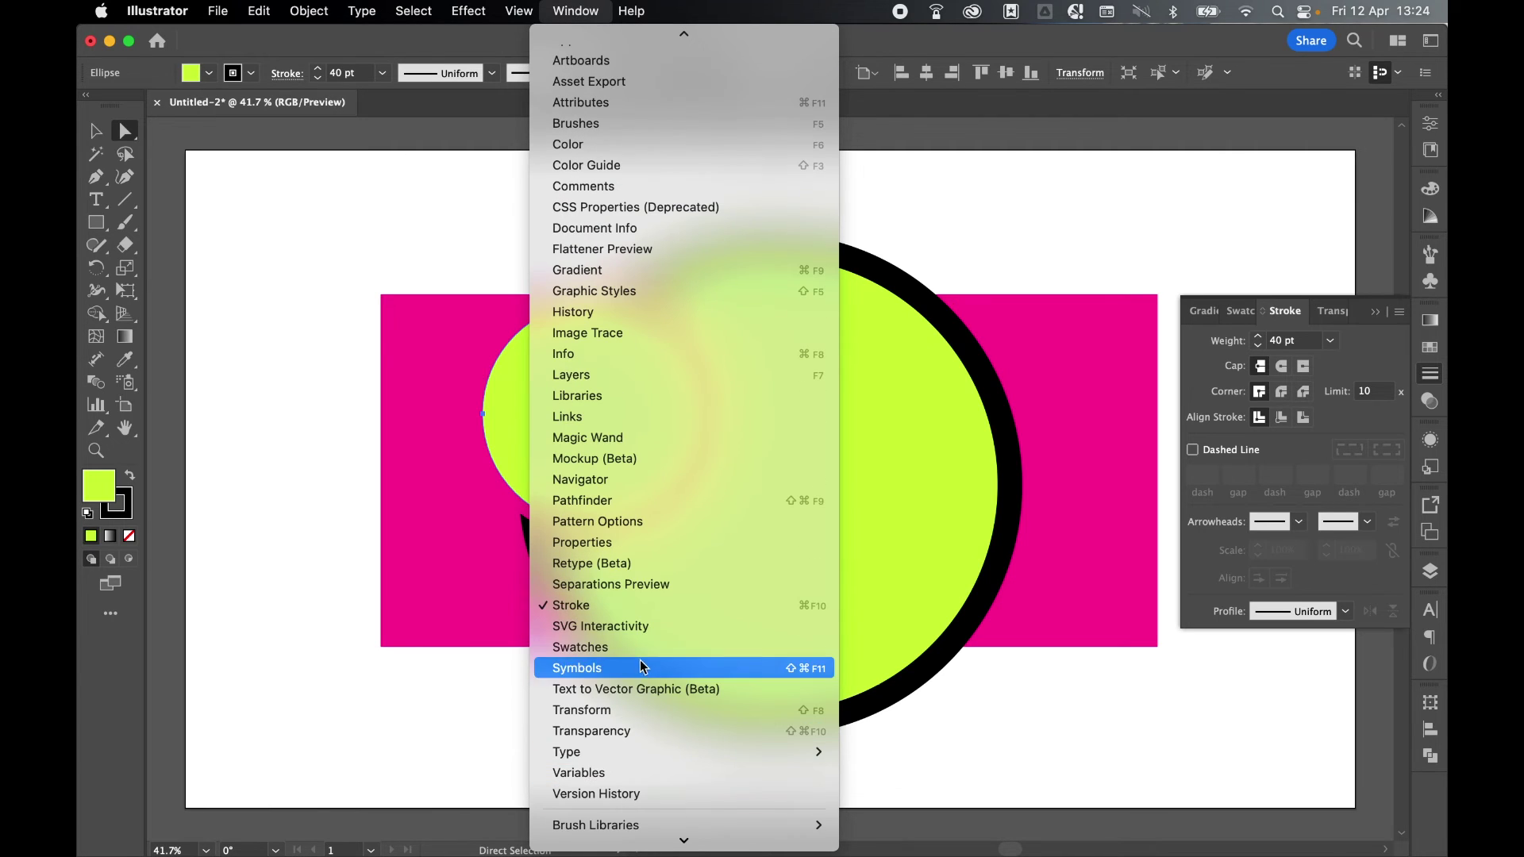
key(Escape)
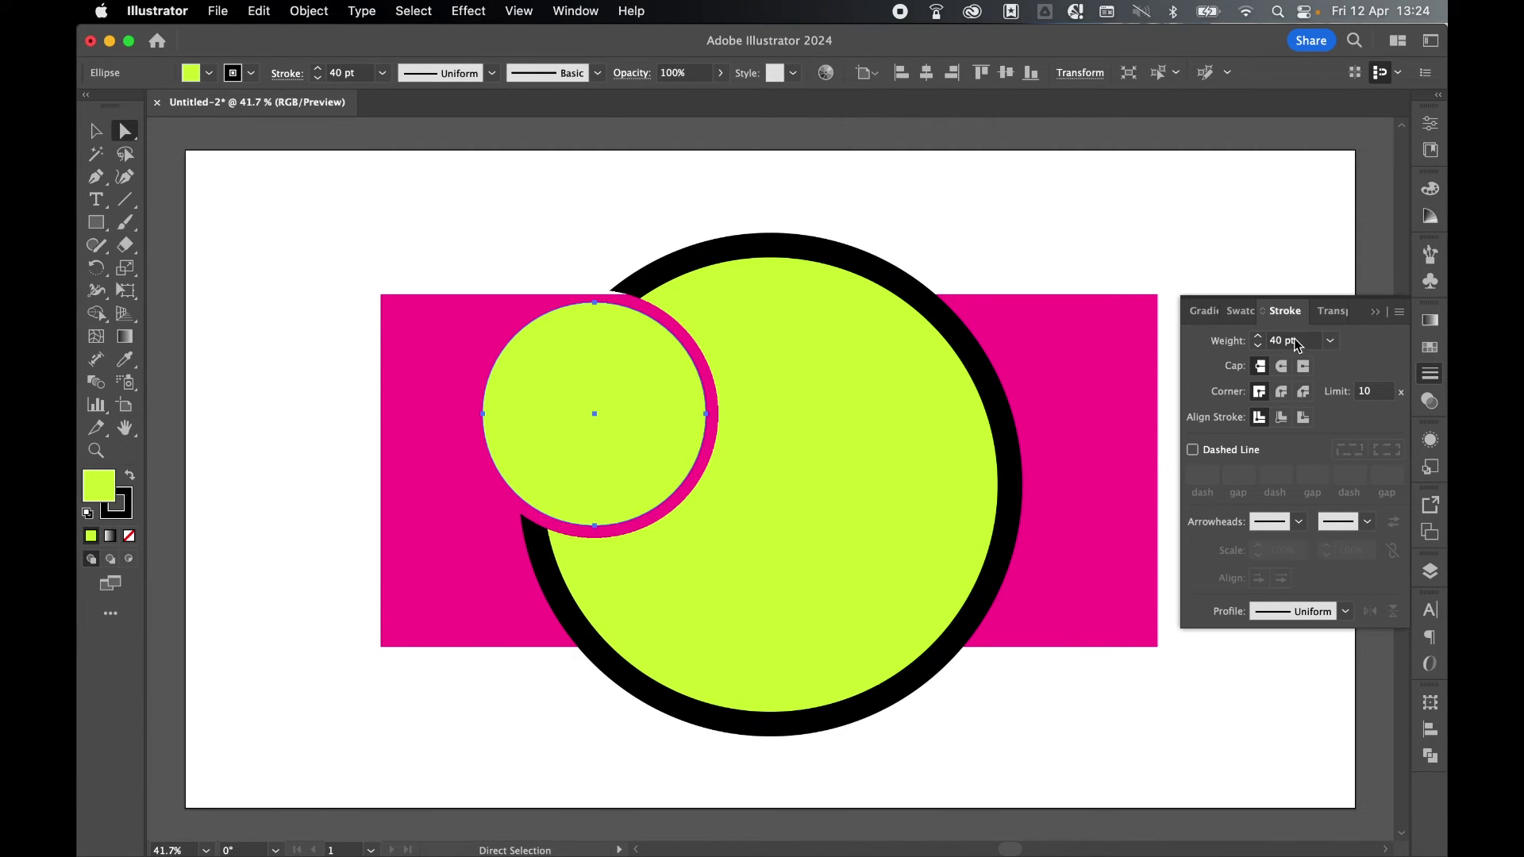
click(1306, 343)
text(80)
key(Return)
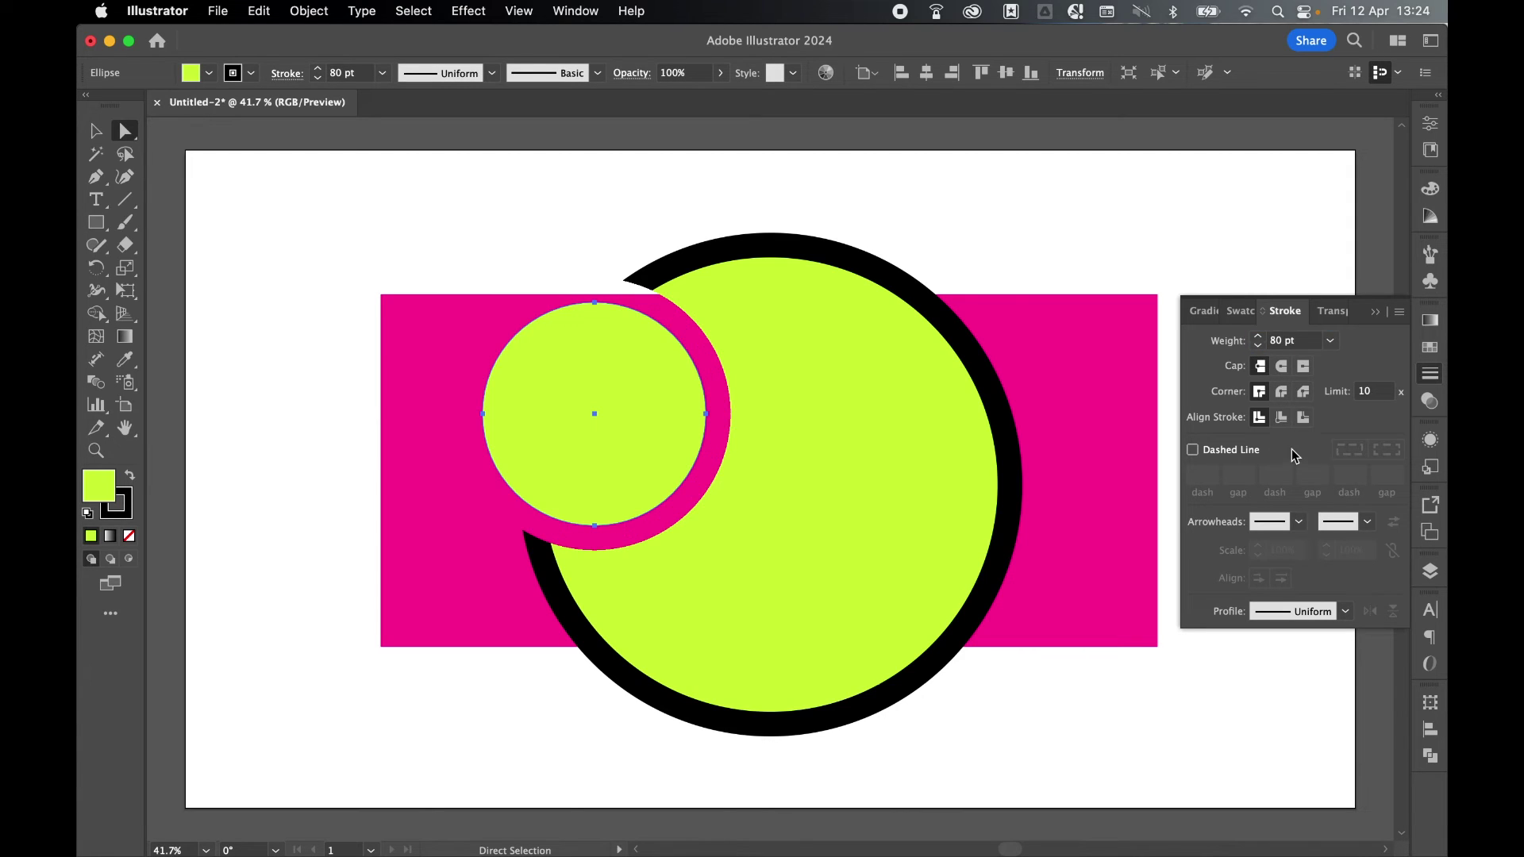
Step: Try a dashed line and a tapered profile, then restore a solid, uniform stroke
click(1193, 450)
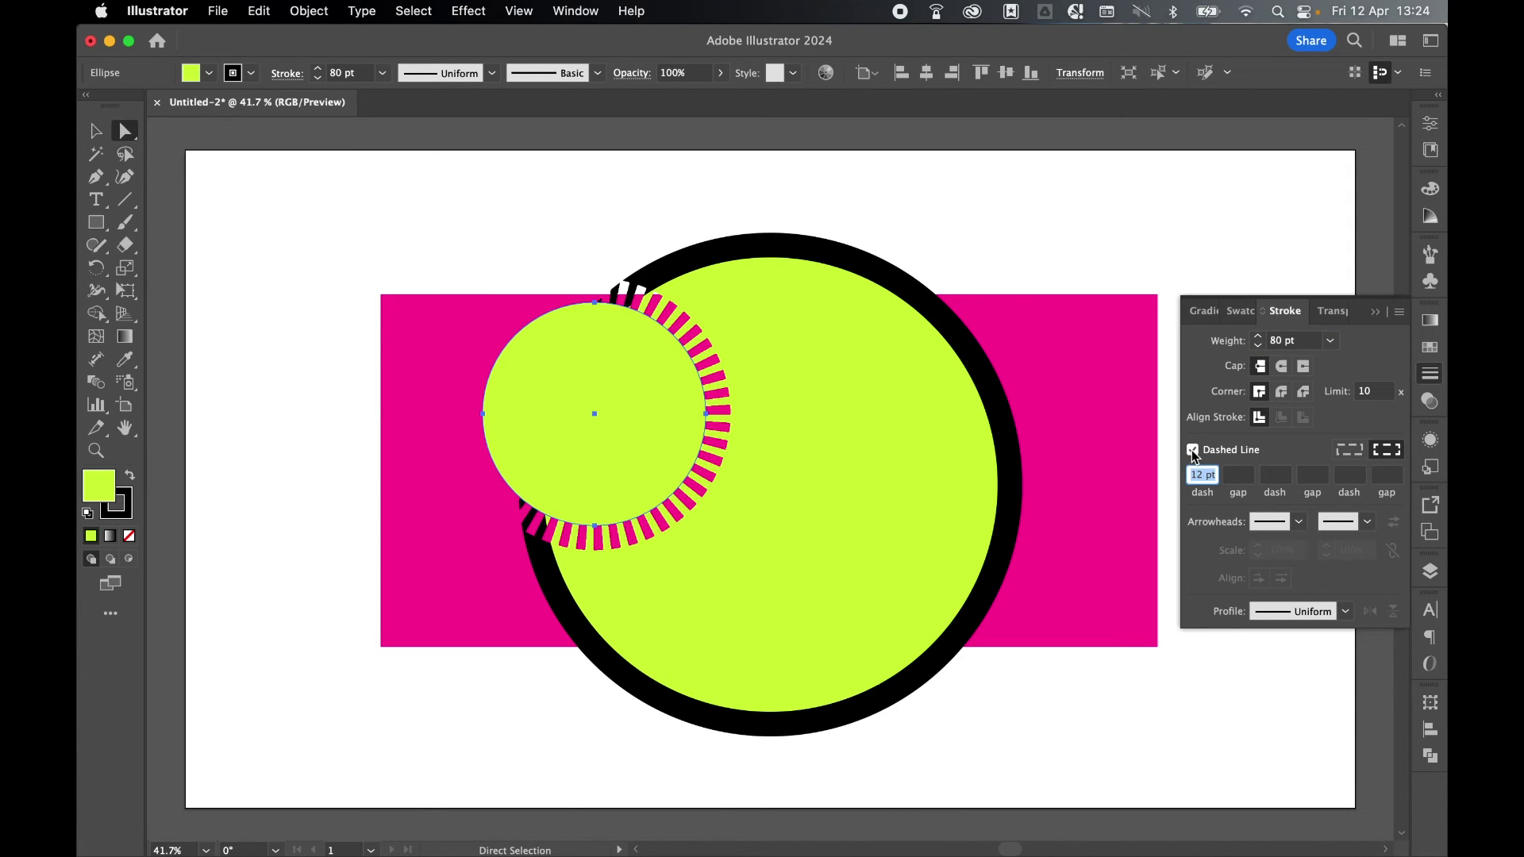
click(1192, 450)
click(1346, 612)
click(1318, 698)
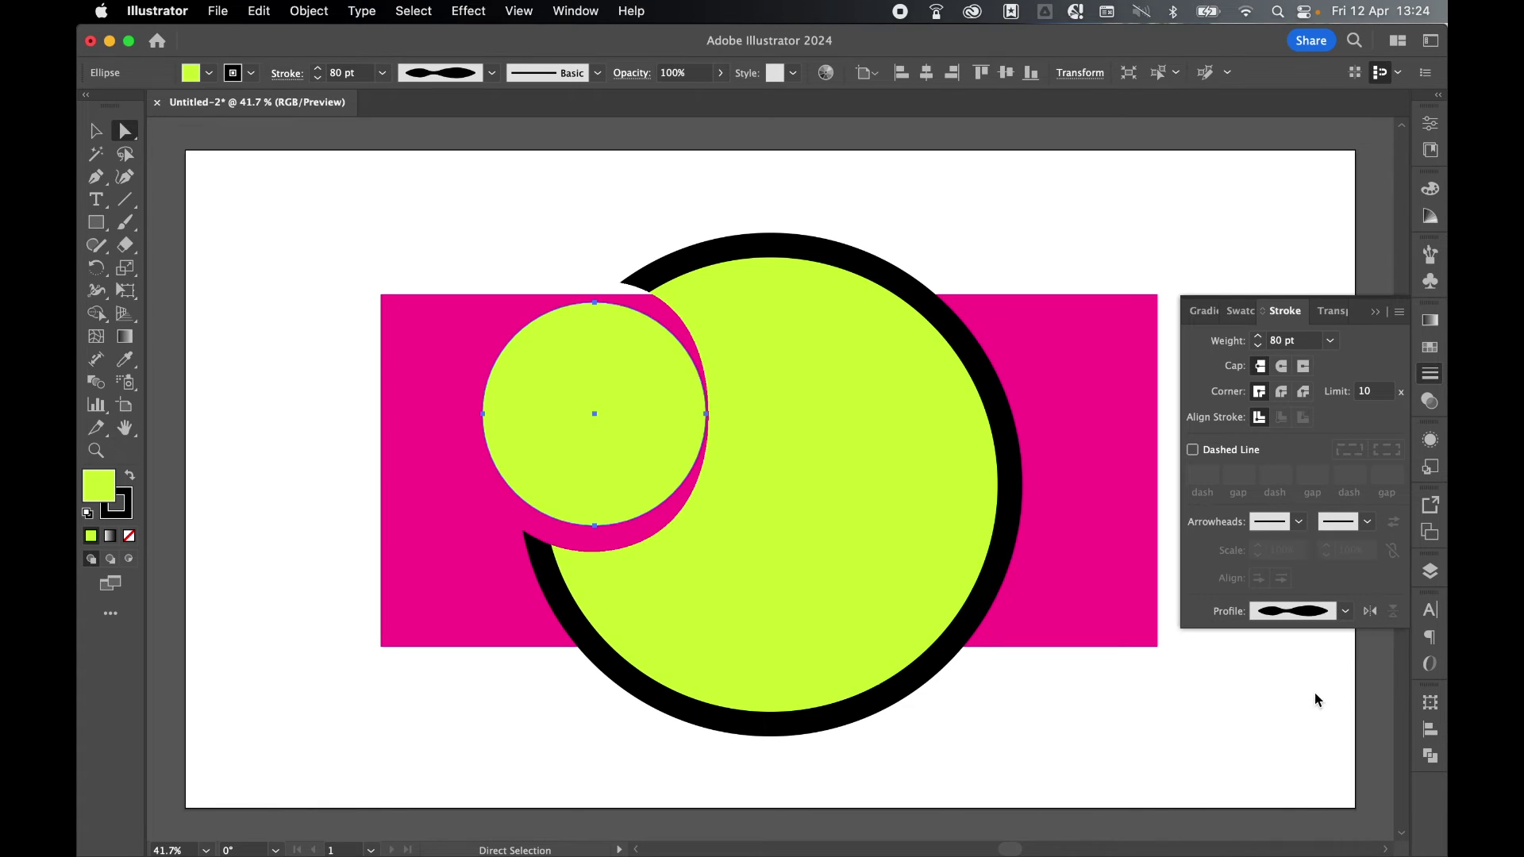
click(1346, 611)
click(1313, 641)
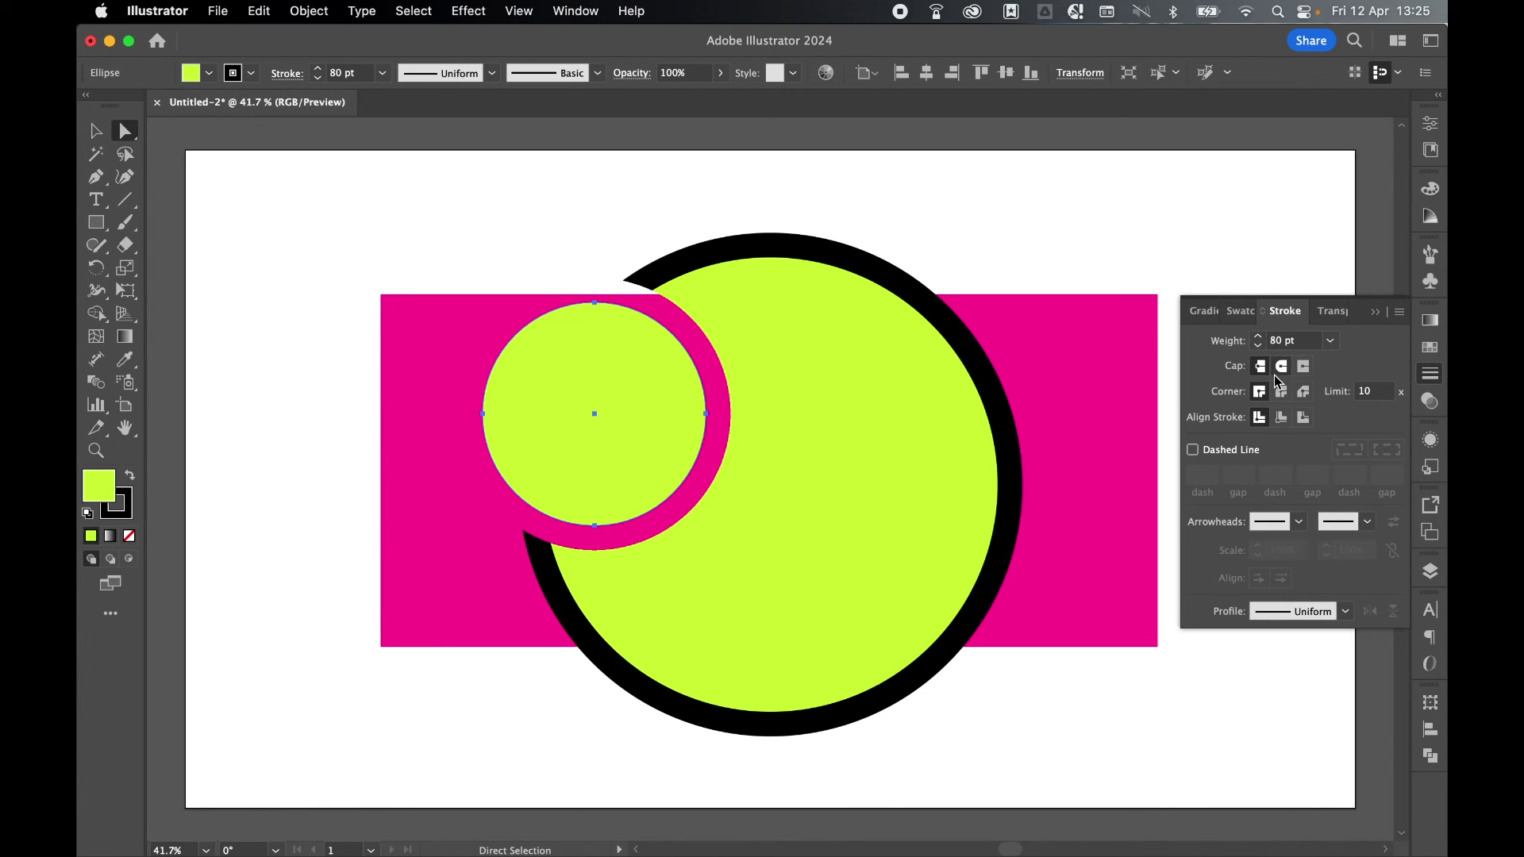
click(1282, 418)
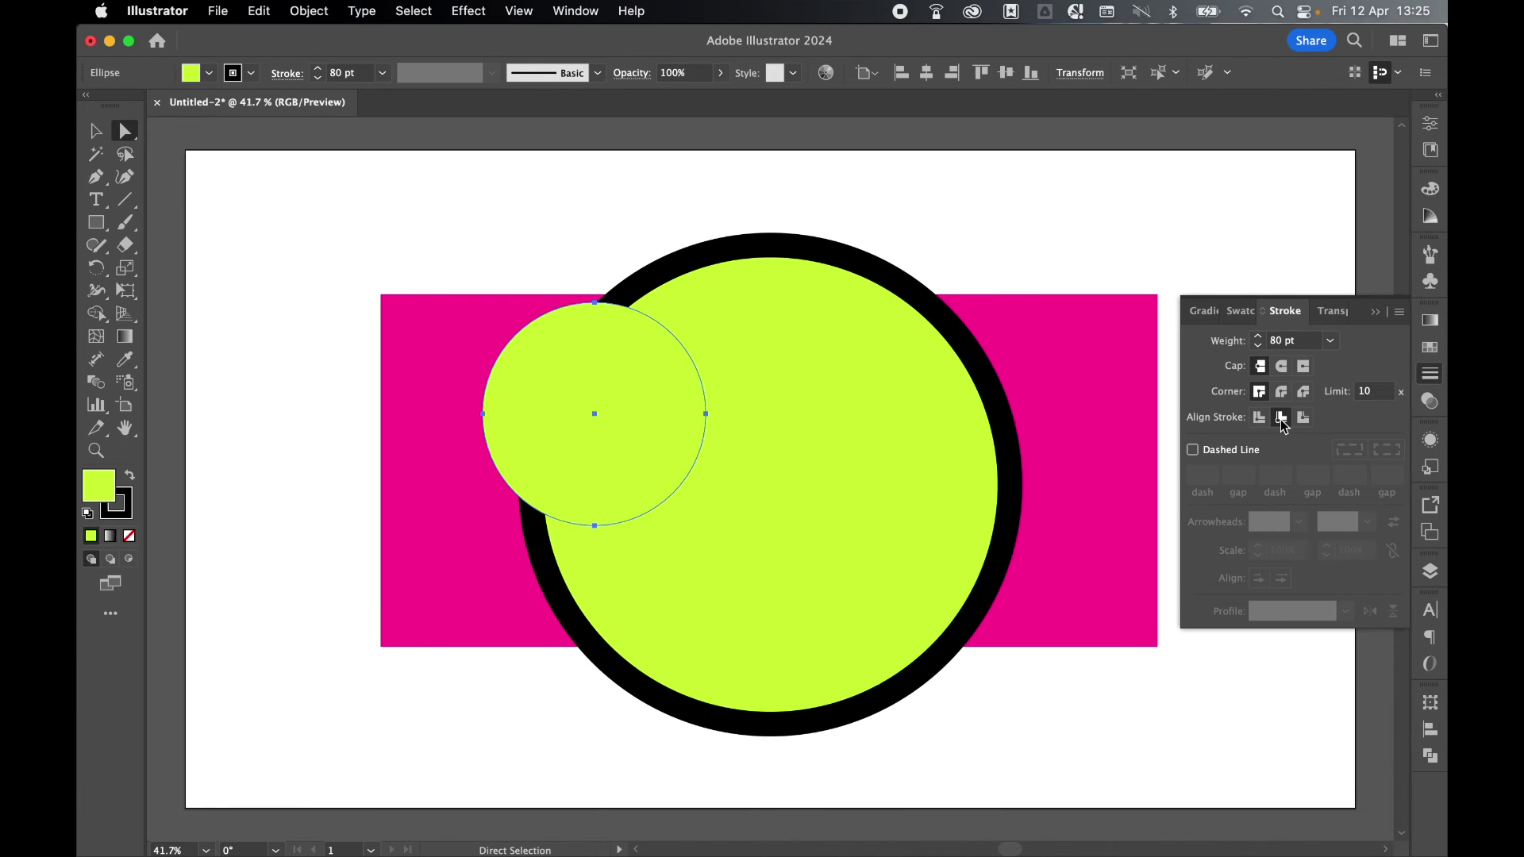
click(1260, 419)
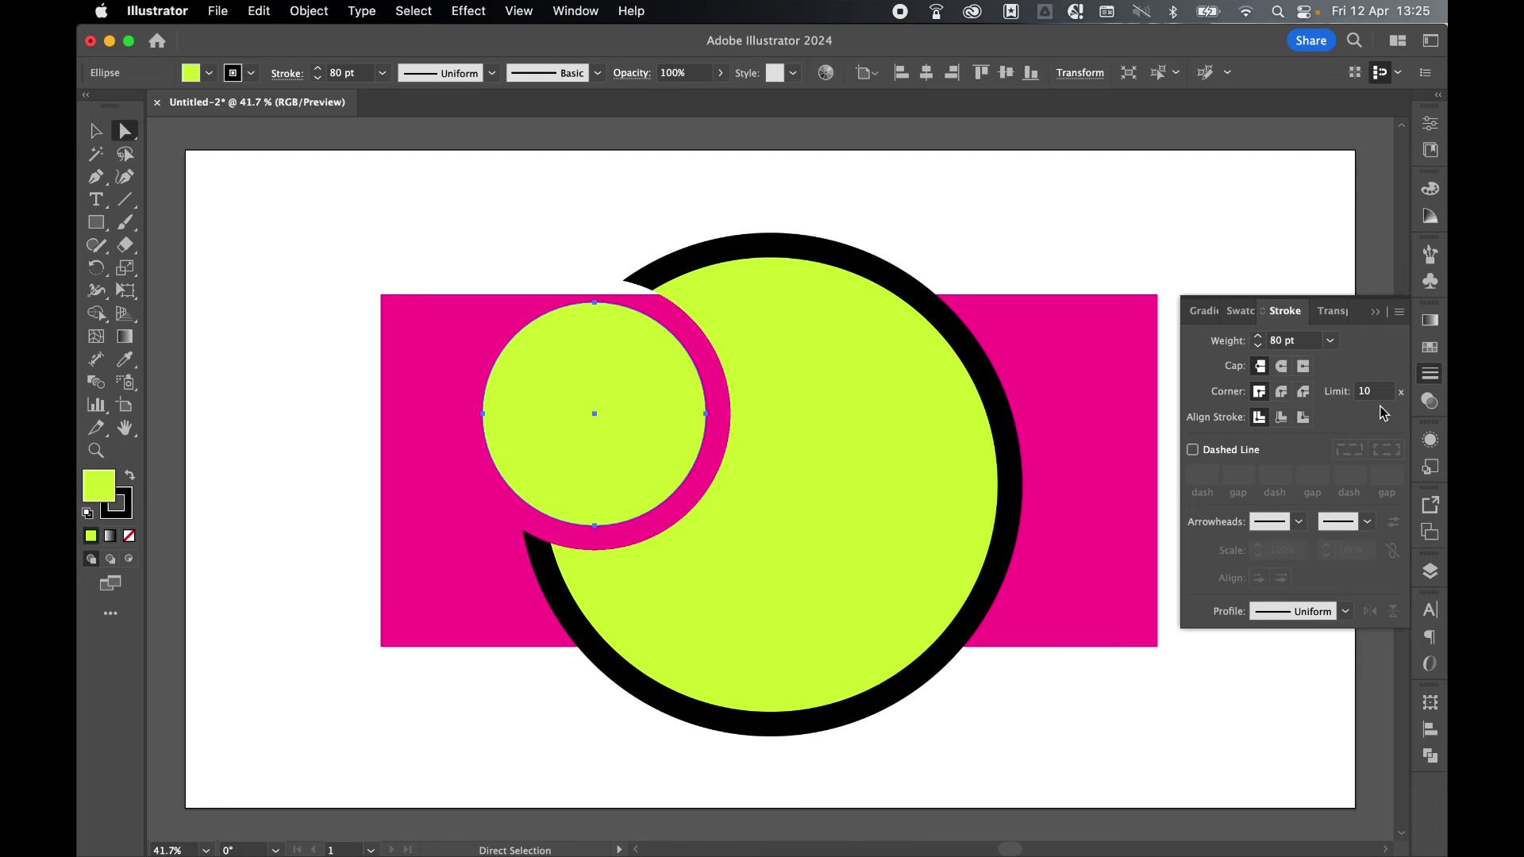
click(1430, 441)
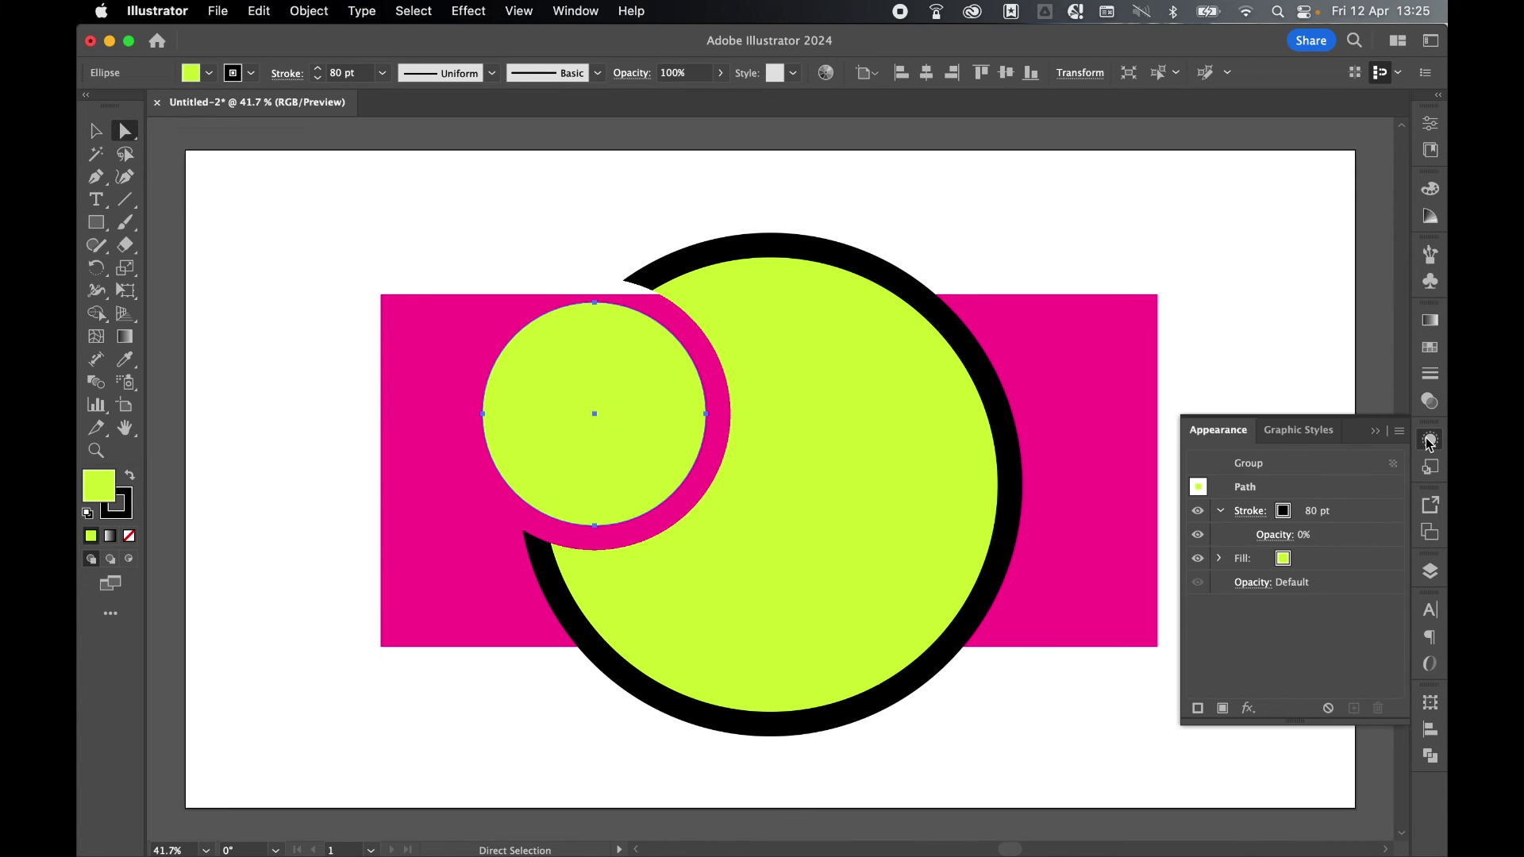
click(1305, 539)
click(1305, 540)
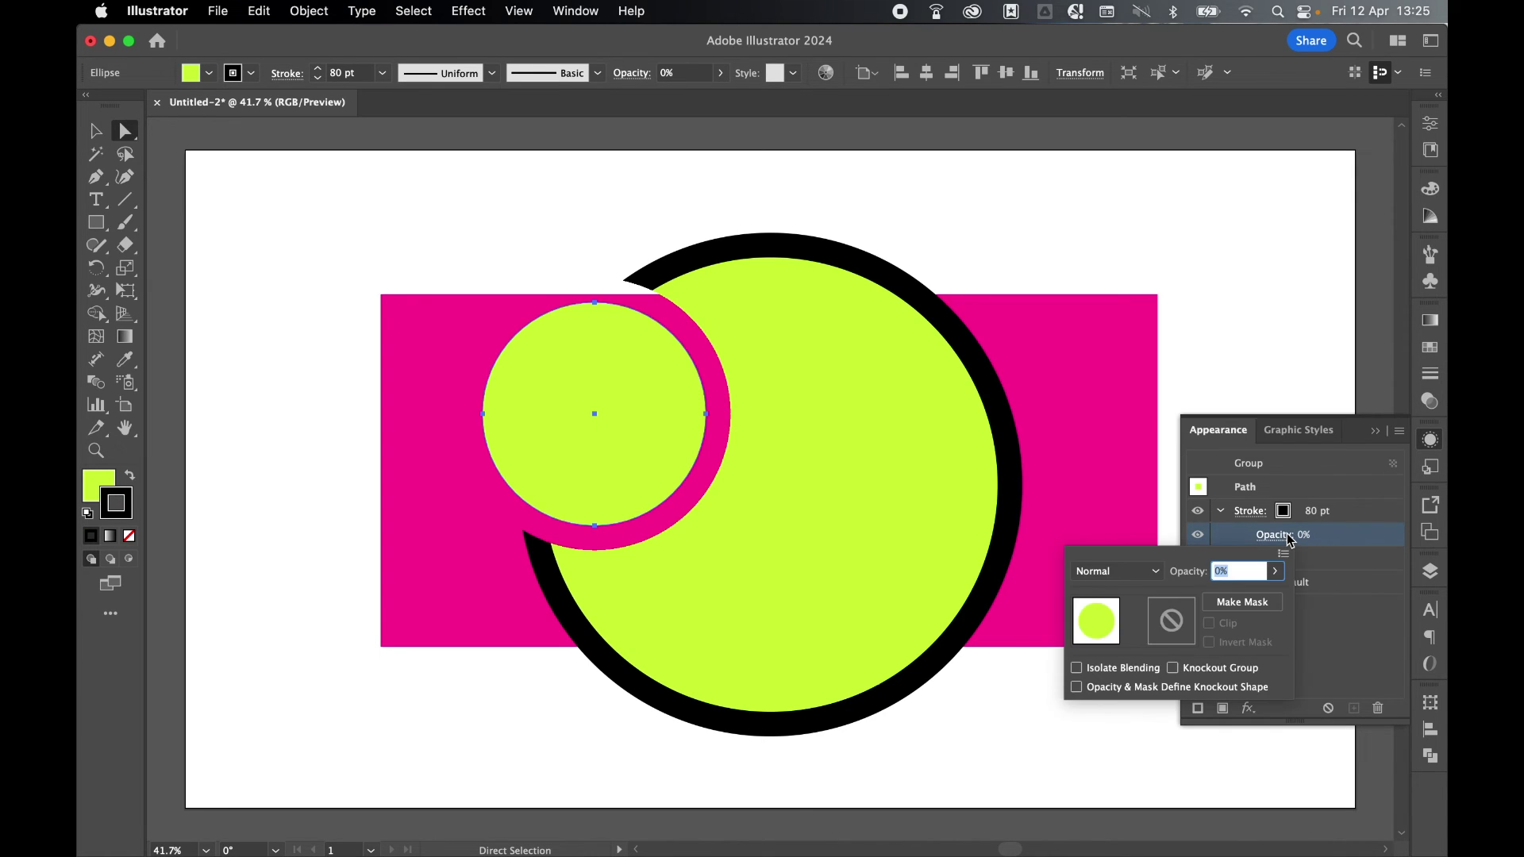
text(20)
key(Return)
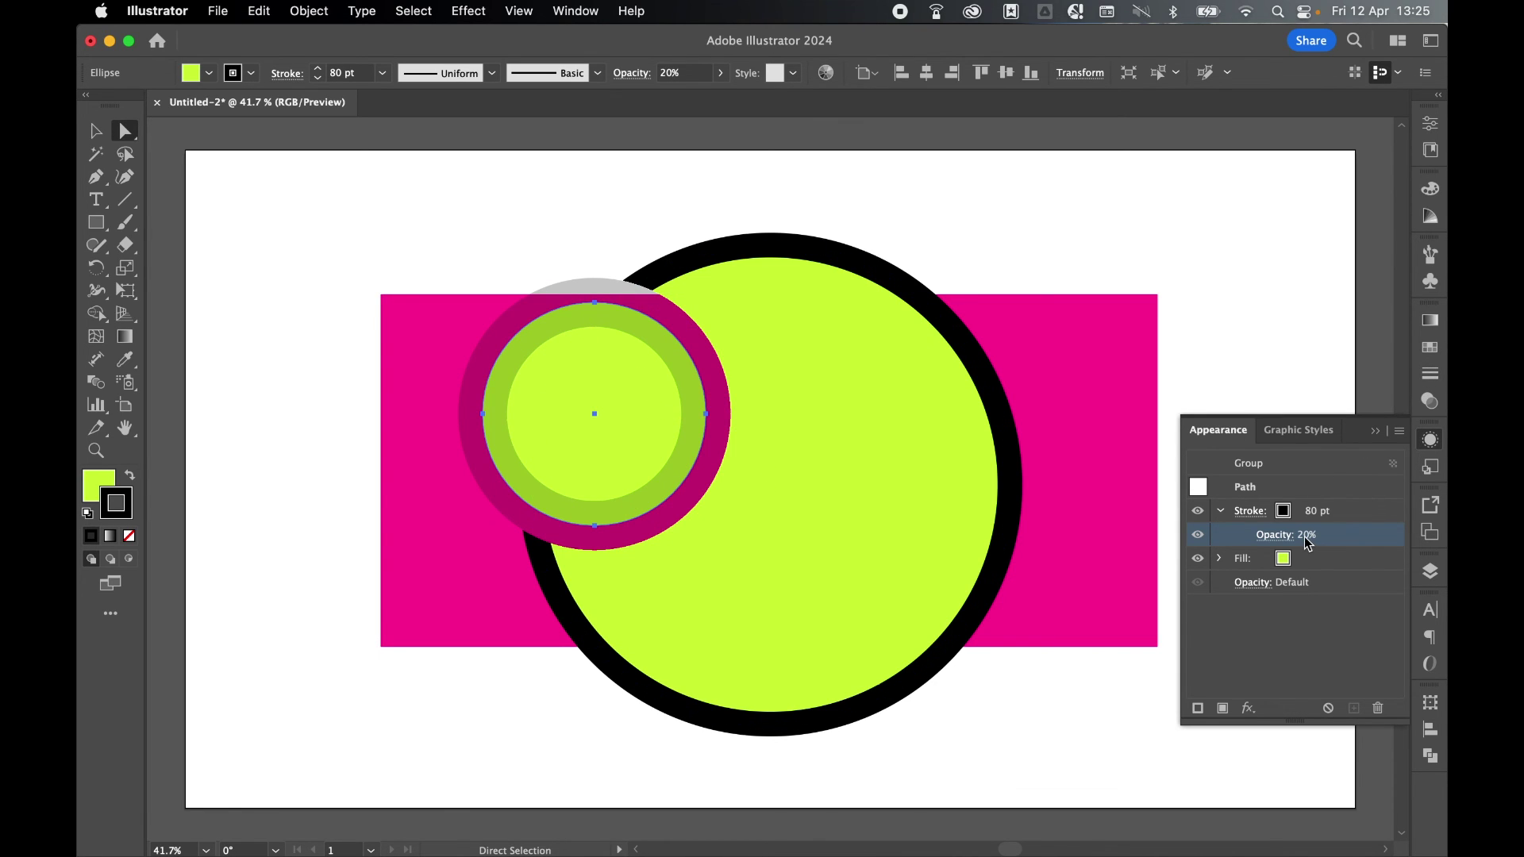
Step: Align the small circle's stroke to Outside after briefly trying Inside
click(1433, 377)
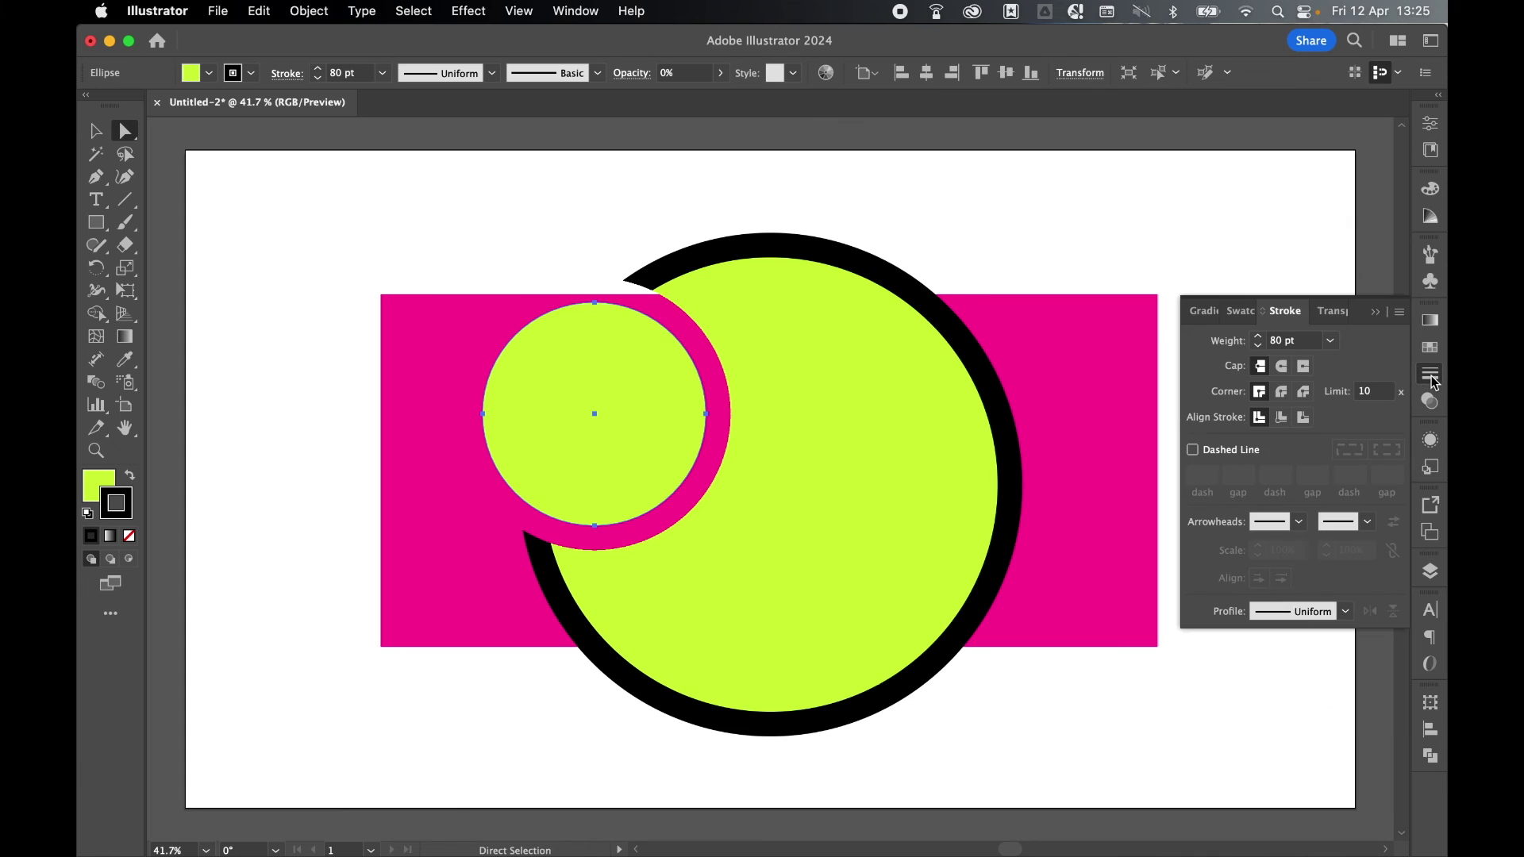
click(1304, 417)
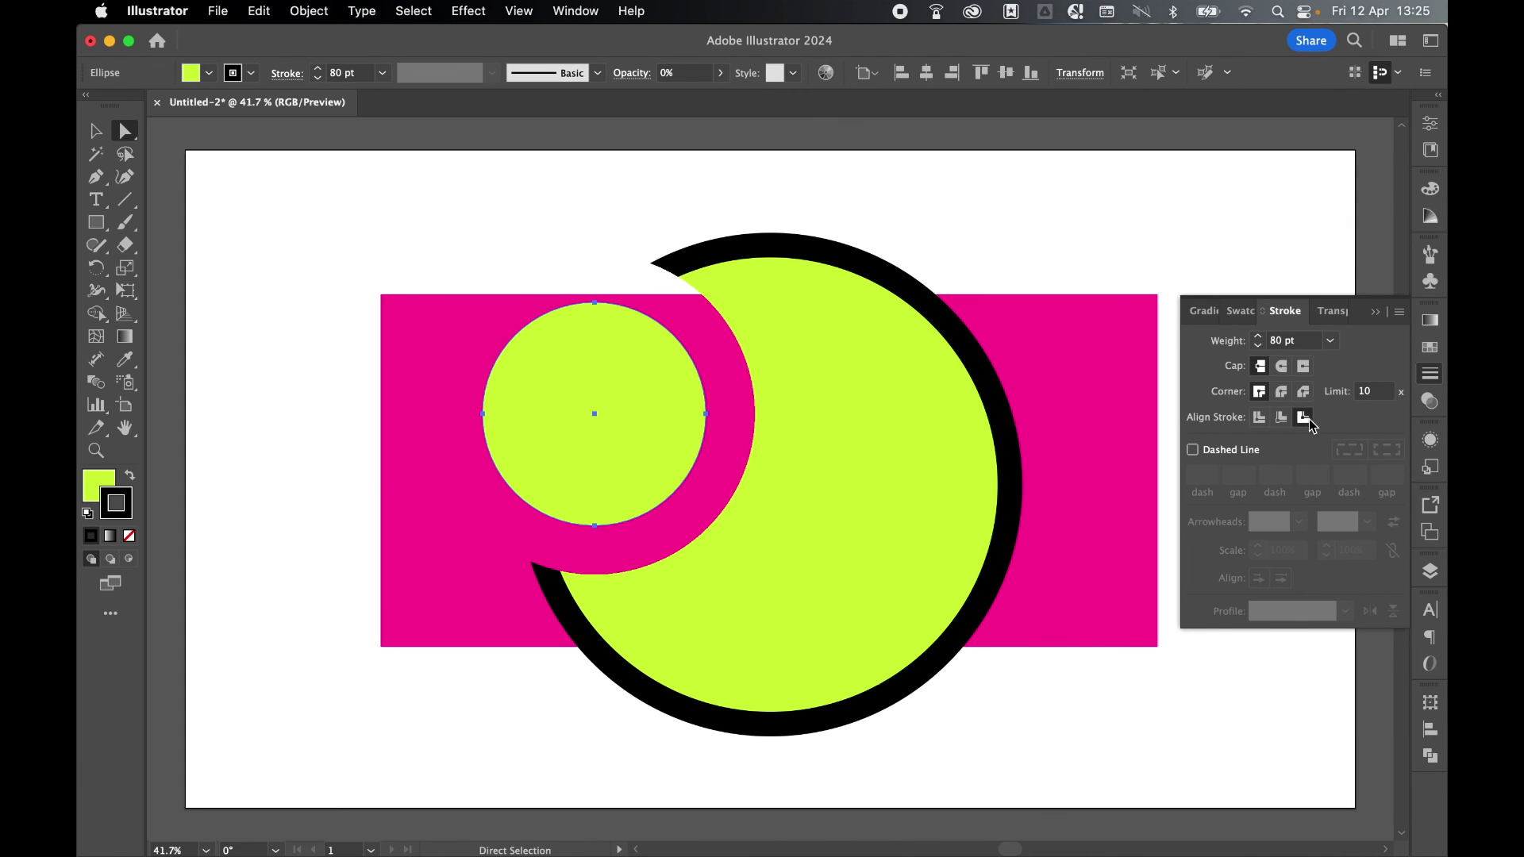
click(1281, 418)
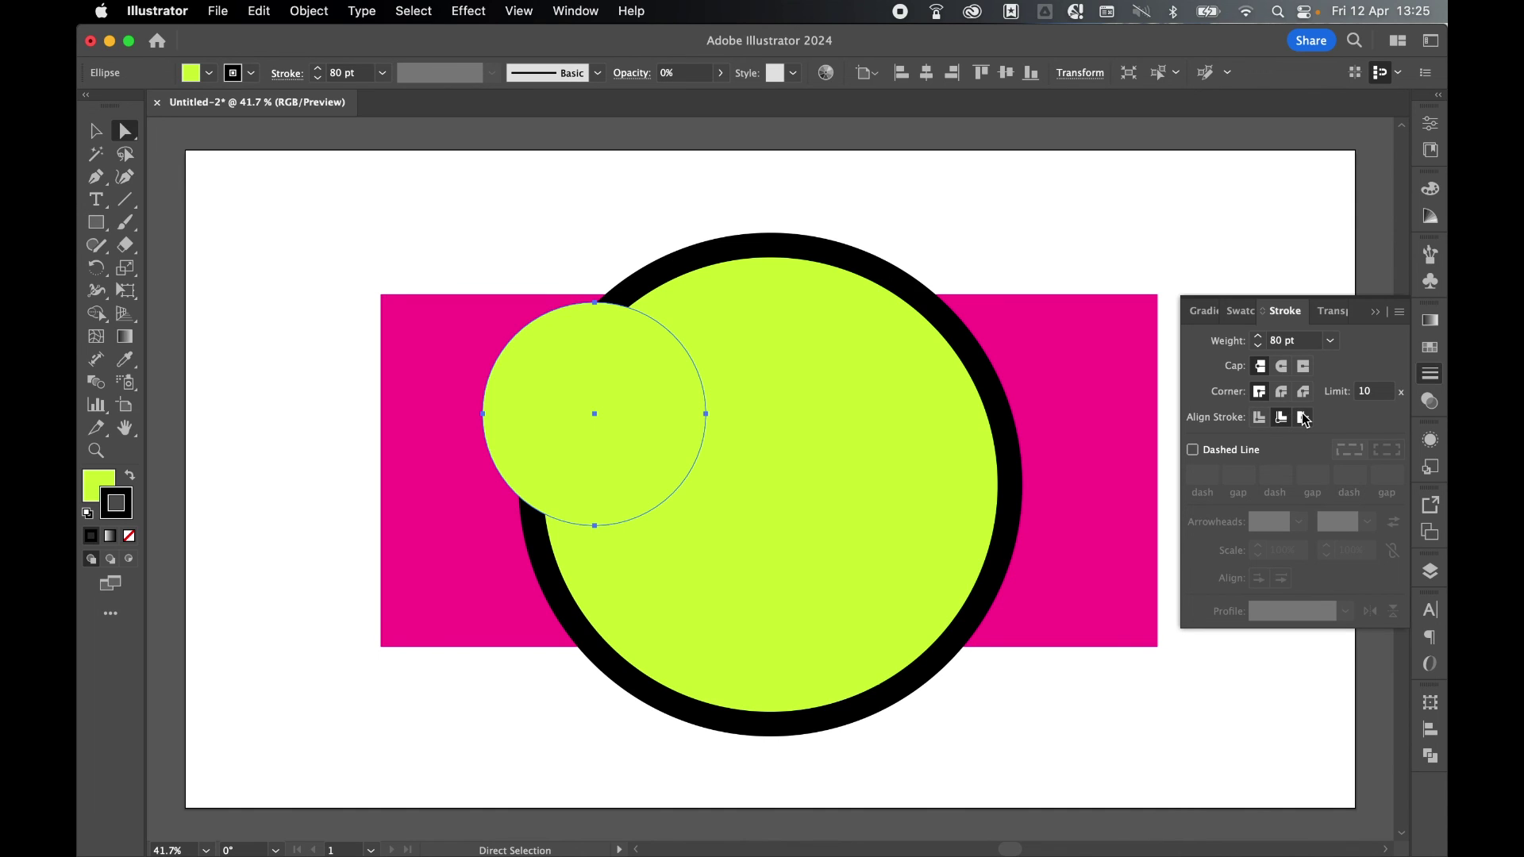
click(1305, 418)
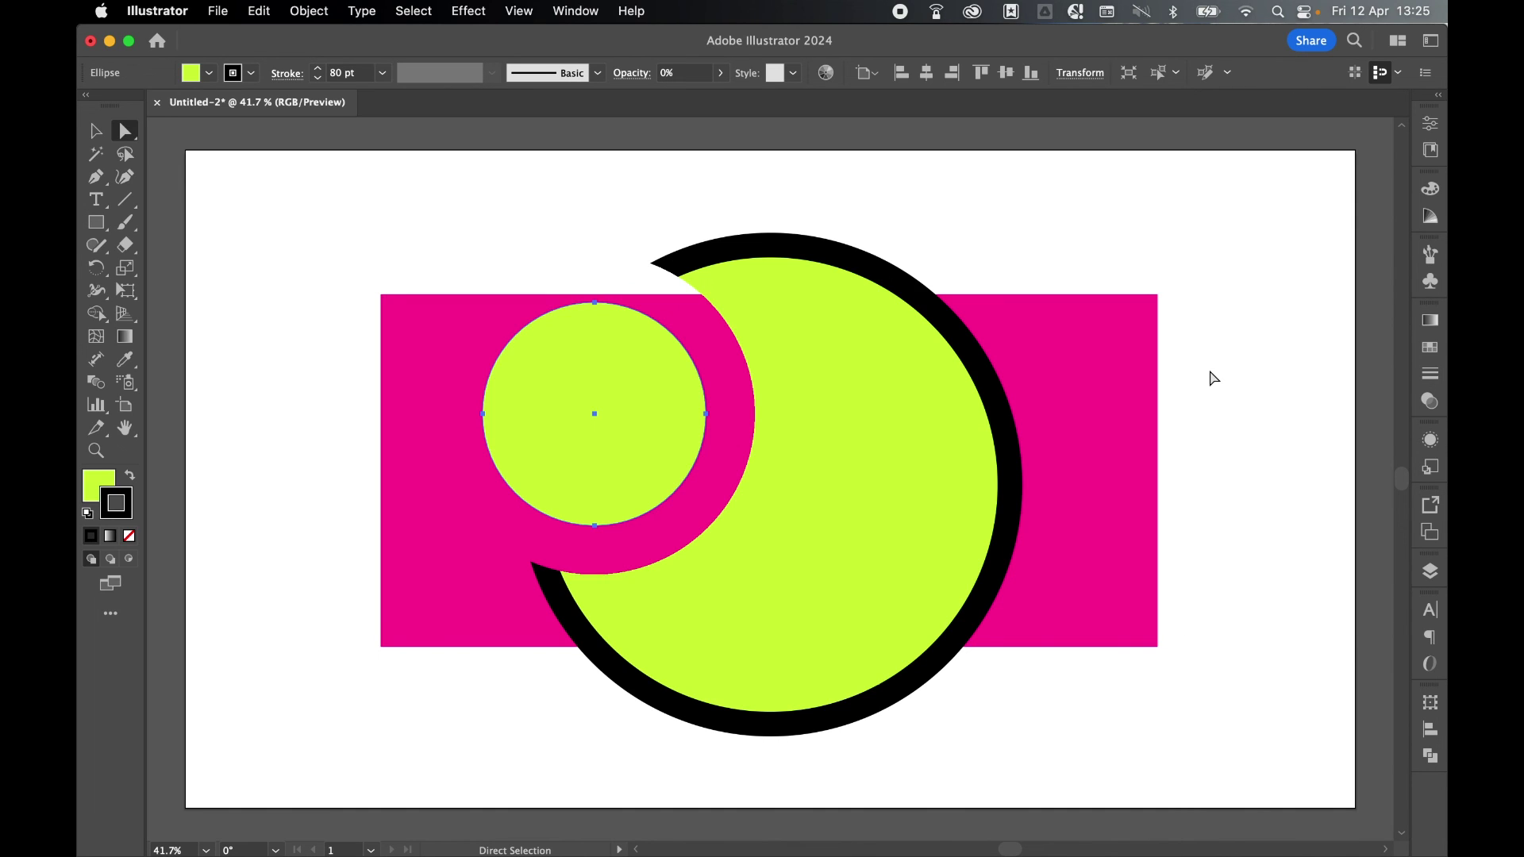